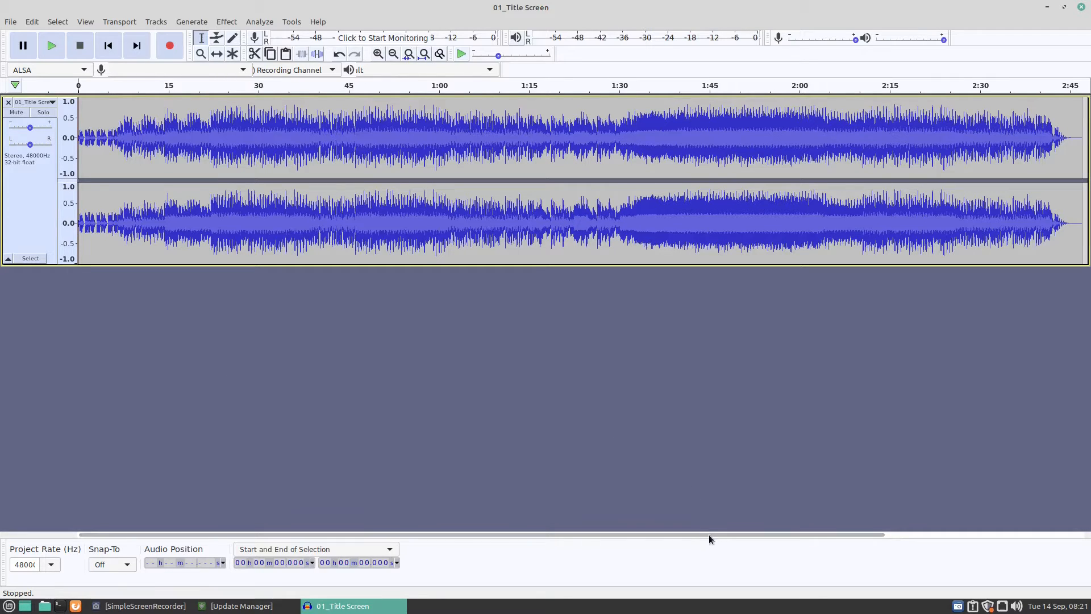
Delete the near-silent tail of the track from about 2:44.5 to its end.
{"action": "left_click_drag", "start_coordinate": [553, 534], "coordinate": [752, 534]}
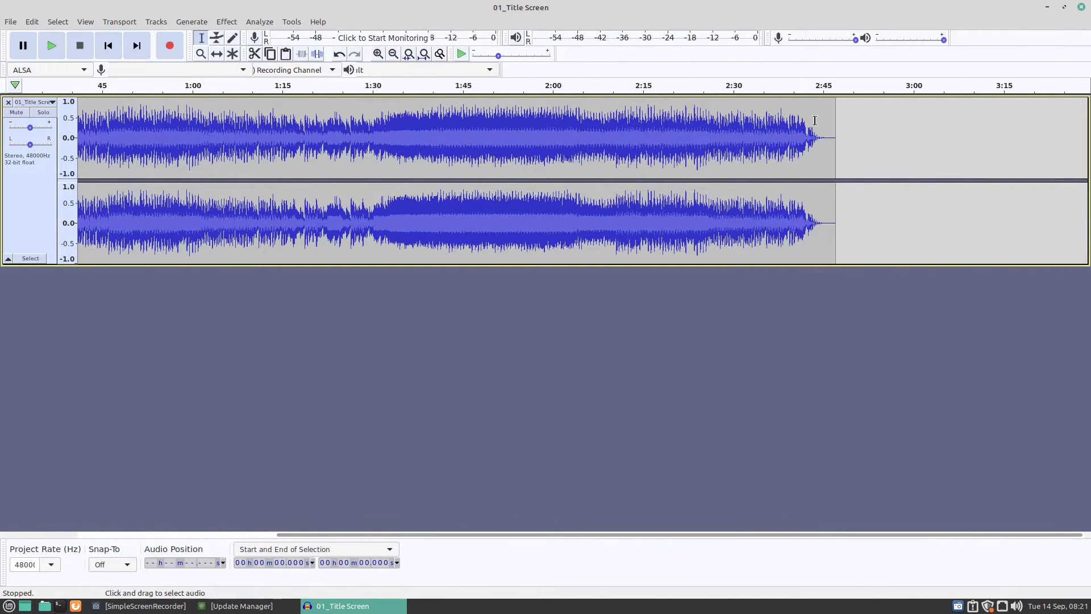
{"action": "scroll", "coordinate": [847, 147], "scroll_direction": "up", "scroll_amount": 3, "text": "ctrl"}
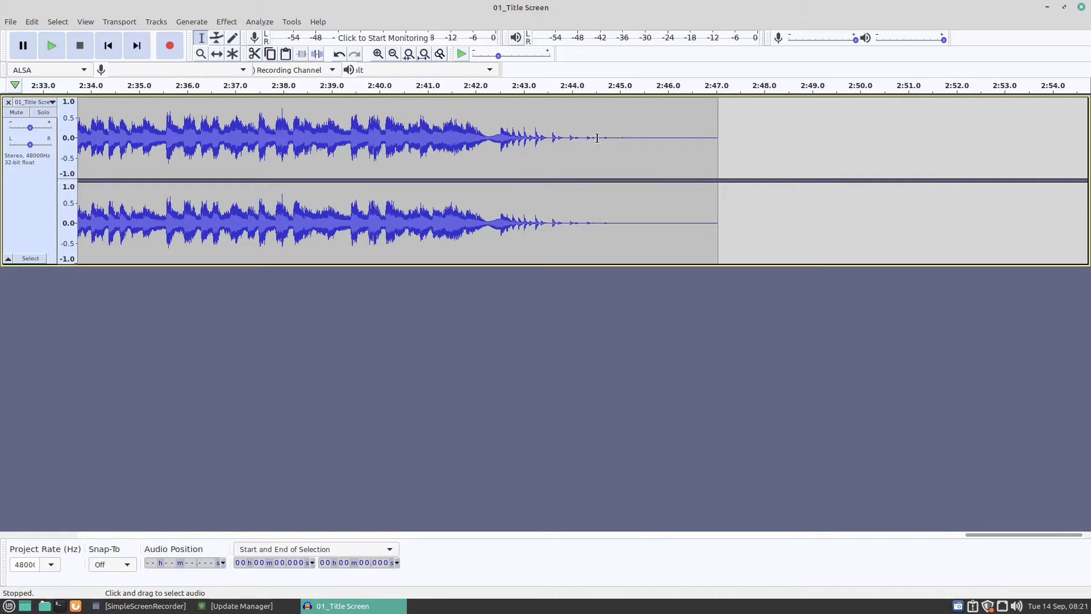
{"action": "left_click", "coordinate": [594, 138]}
{"action": "left_click_drag", "start_coordinate": [594, 138], "coordinate": [714, 135]}
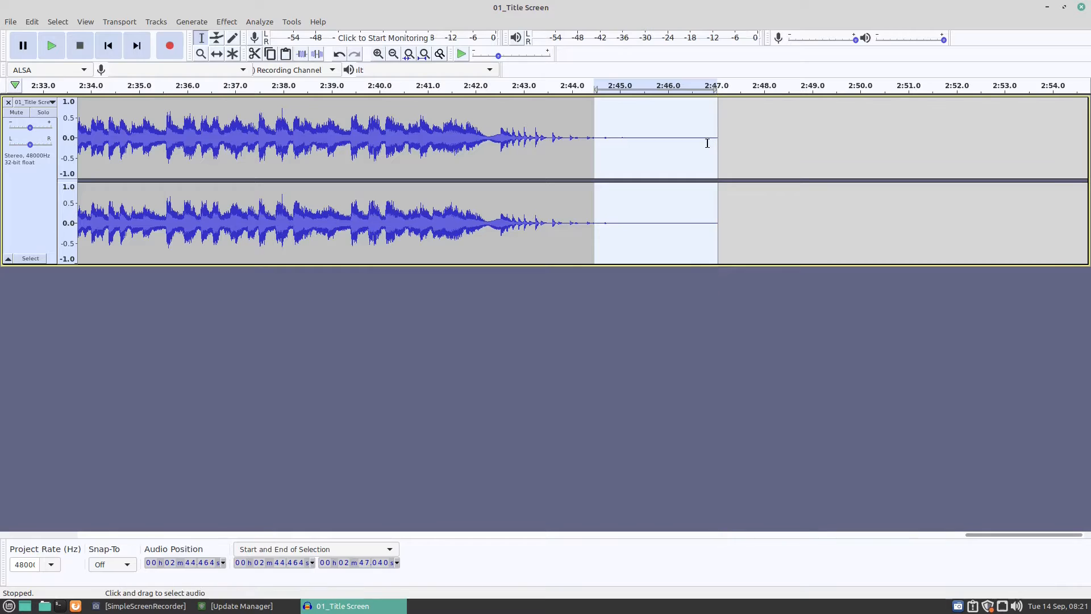
{"action": "key", "text": "Delete"}
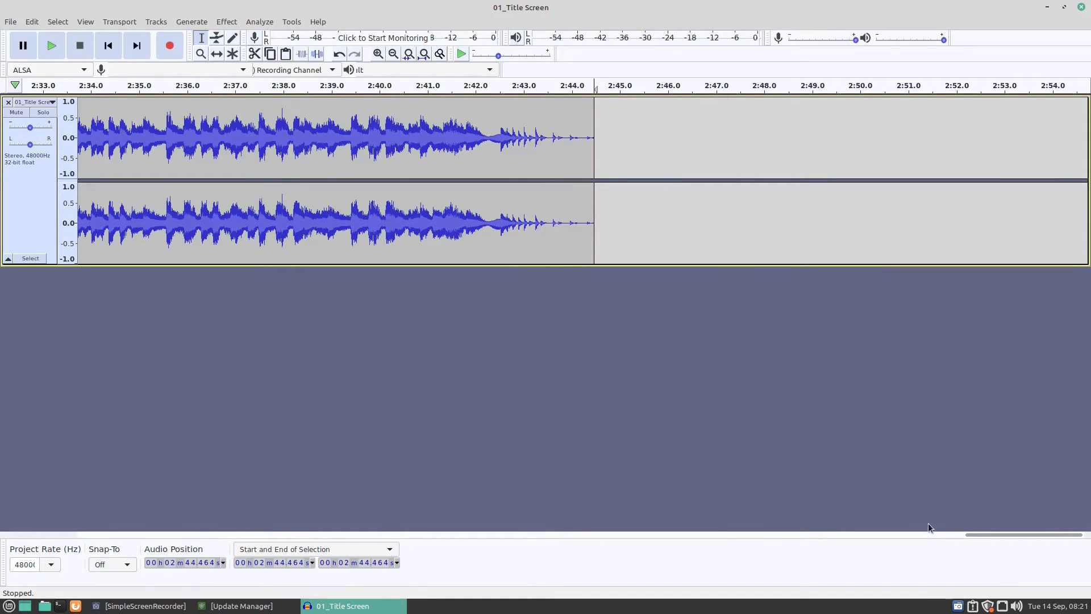
Delete all the track's audio from about 27.2 s to the end.
{"action": "left_click_drag", "start_coordinate": [977, 534], "coordinate": [797, 532]}
{"action": "scroll", "coordinate": [385, 169], "scroll_direction": "down", "scroll_amount": 3, "text": "ctrl"}
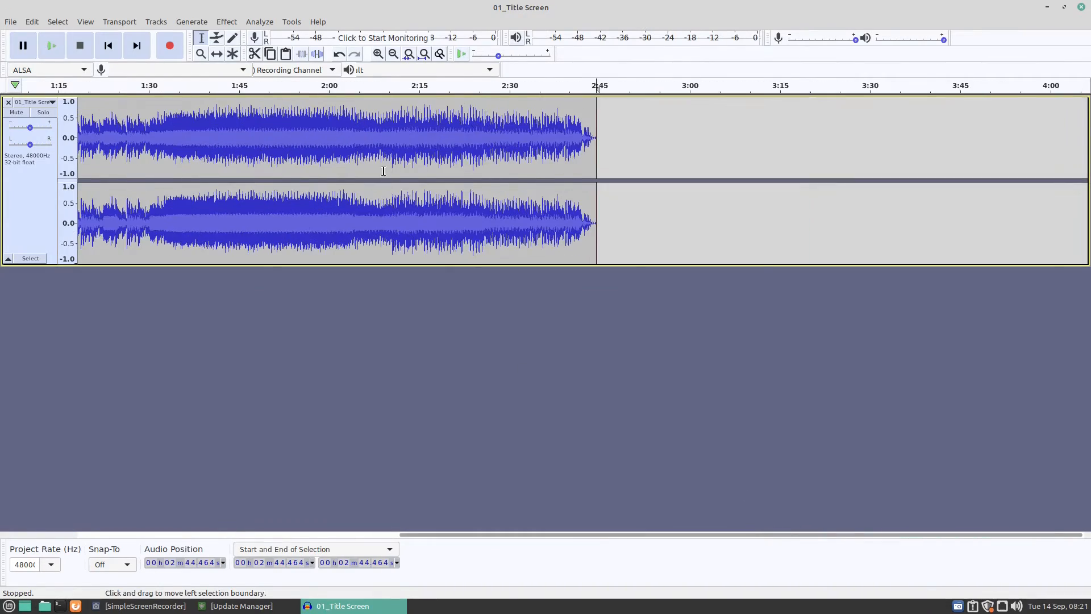
{"action": "left_click_drag", "start_coordinate": [718, 536], "coordinate": [365, 369]}
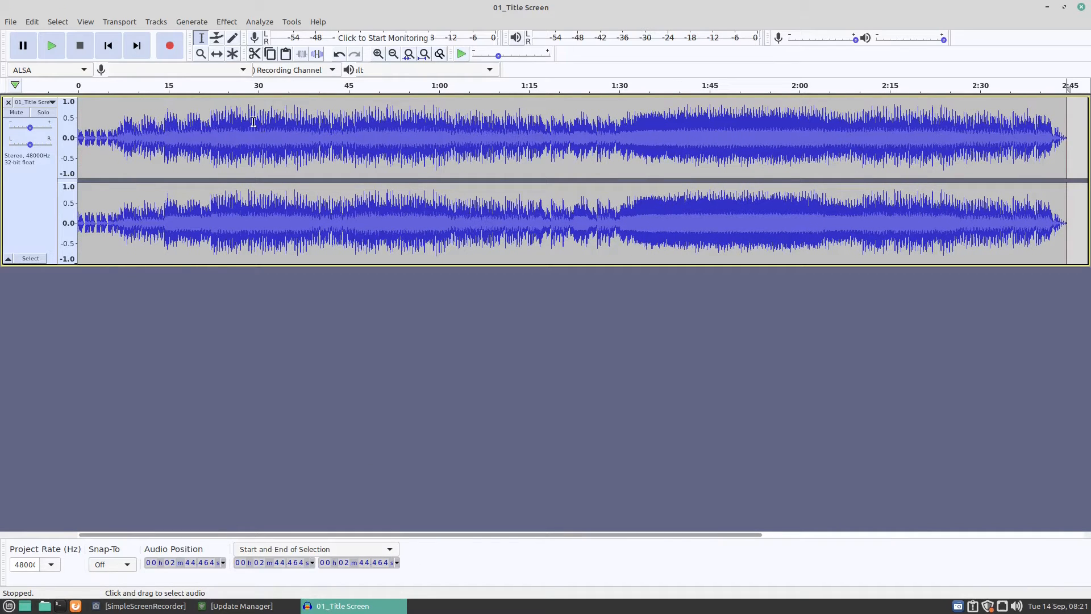
{"action": "left_click_drag", "start_coordinate": [243, 119], "coordinate": [1066, 177]}
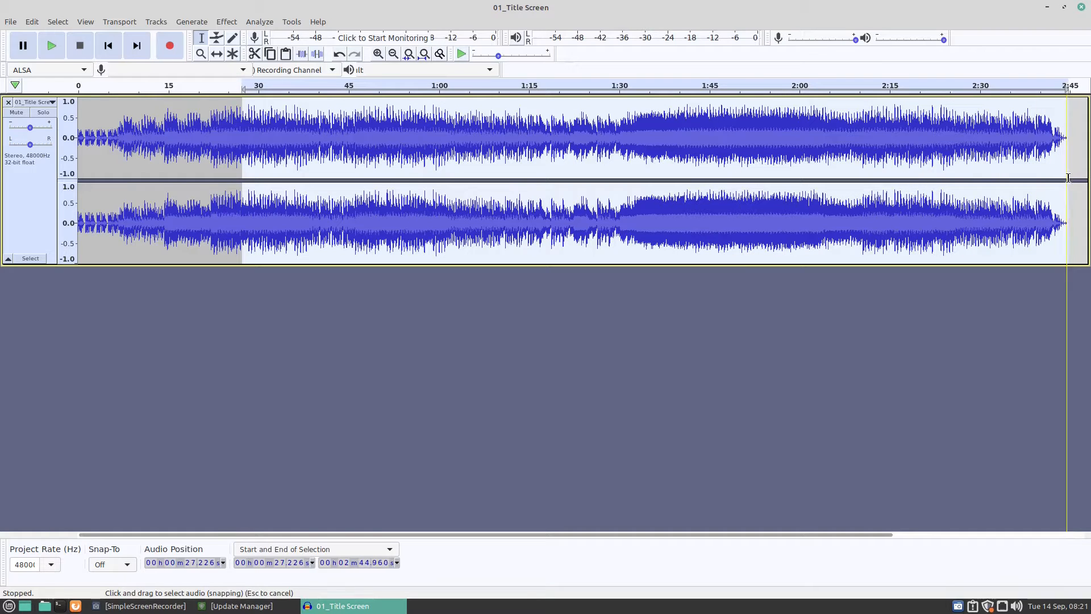
{"action": "key", "text": "Delete"}
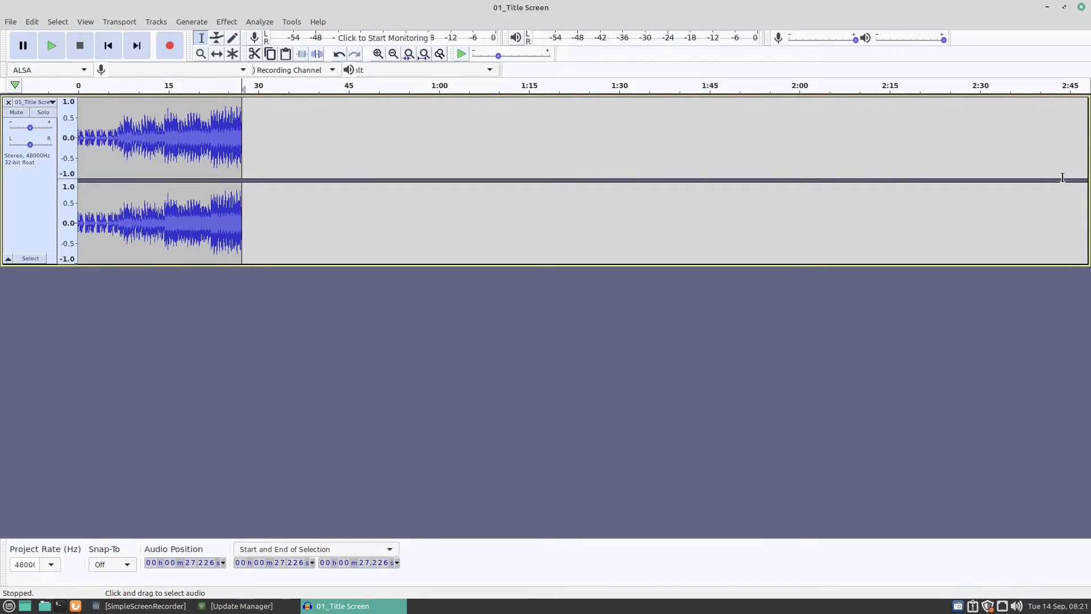
Undo the last deletion and delete the same selected audio again.
{"action": "left_click", "coordinate": [32, 21]}
{"action": "left_click", "coordinate": [68, 39]}
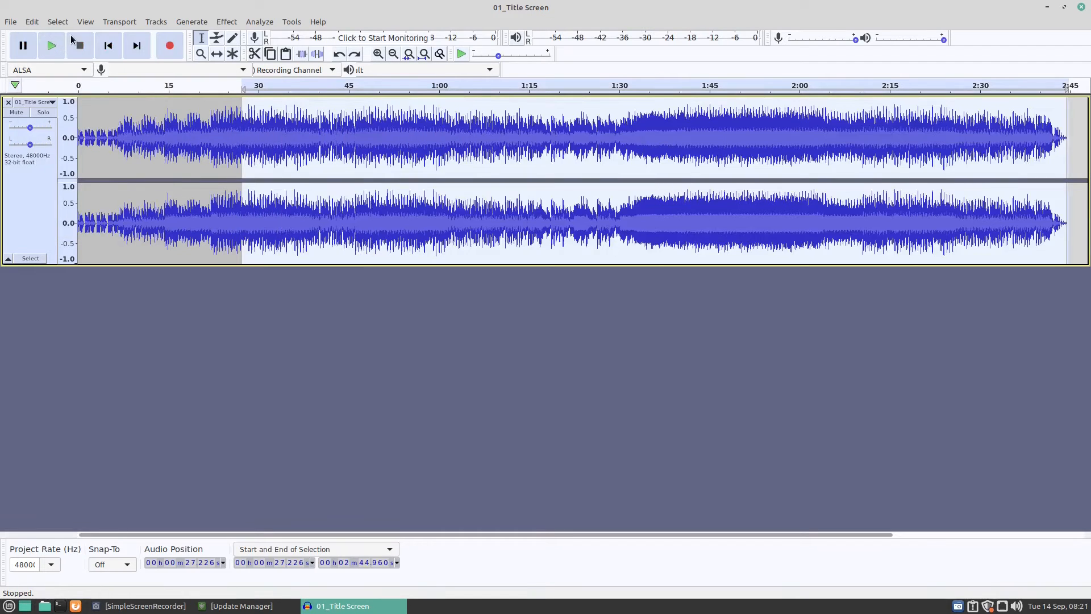
{"action": "key", "text": "Delete"}
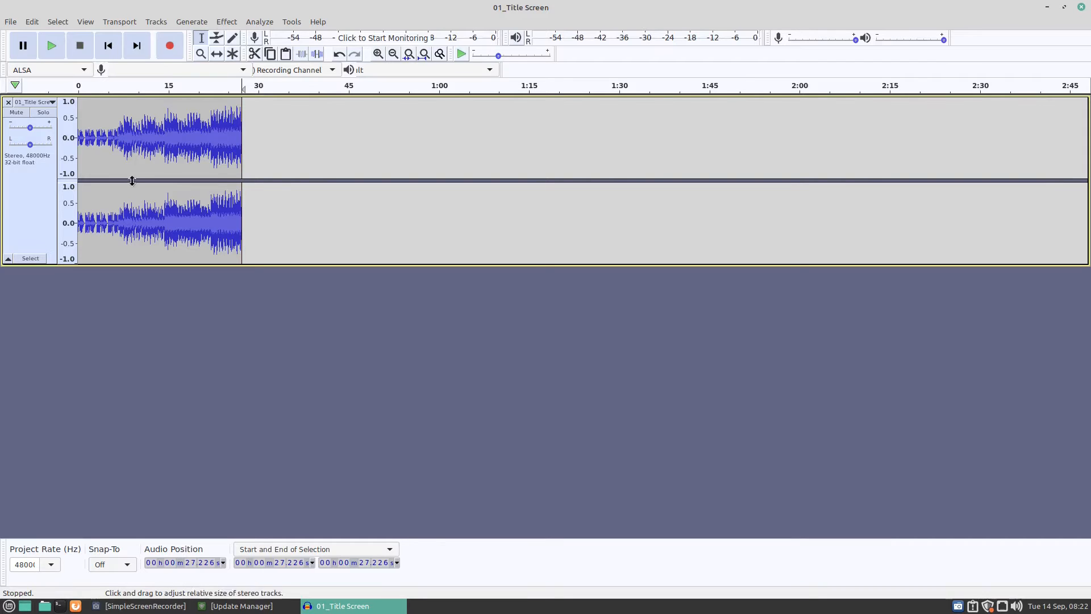
Cut the quiet opening section of the track, from 0 to about 6.4 s.
{"action": "left_click_drag", "start_coordinate": [117, 139], "coordinate": [71, 142]}
{"action": "left_click", "coordinate": [29, 23]}
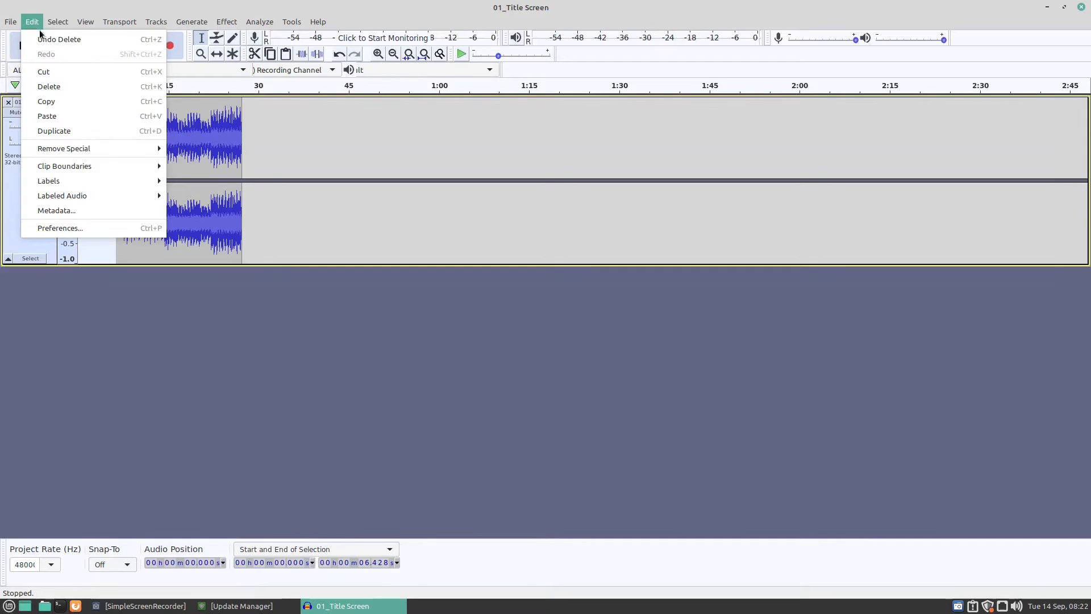
{"action": "left_click", "coordinate": [48, 87]}
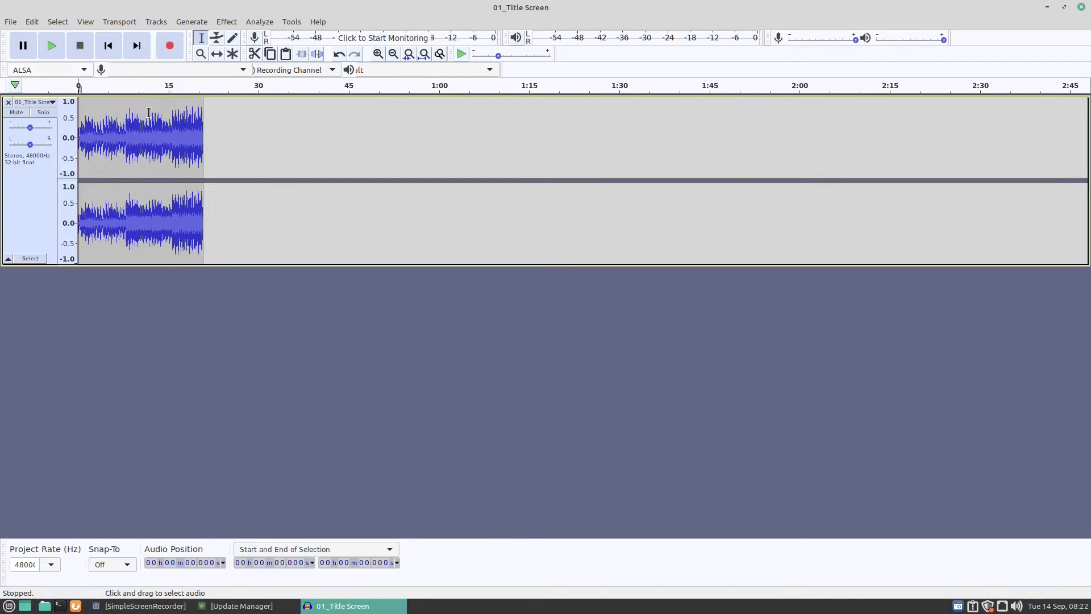
Paste the cut opening section just after the end of the remaining audio, at about 21.2 s.
{"action": "left_click", "coordinate": [204, 120]}
{"action": "left_click", "coordinate": [34, 22]}
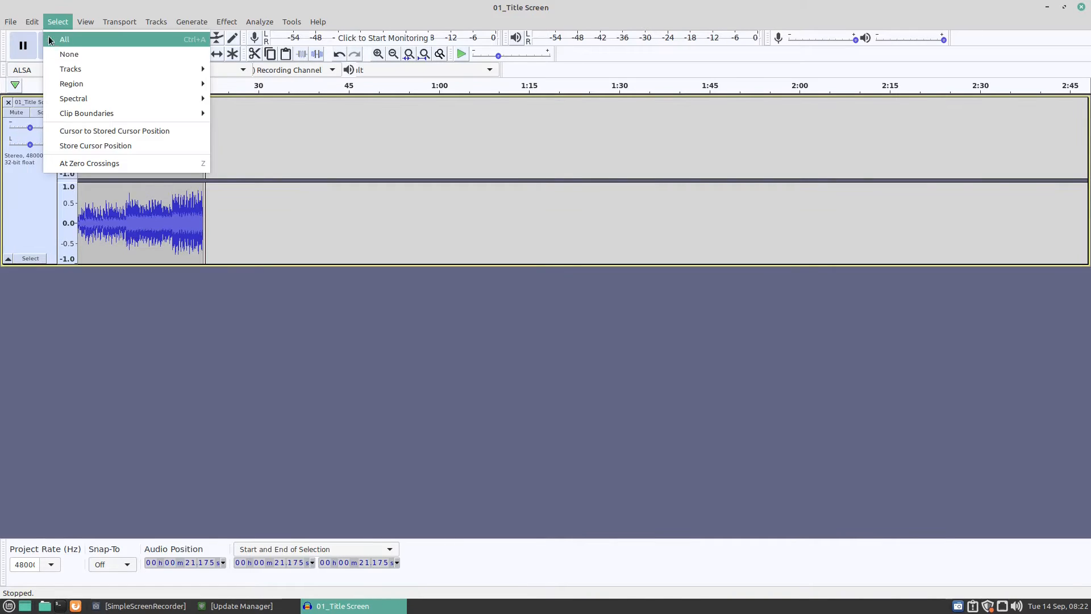
{"action": "left_click", "coordinate": [47, 116]}
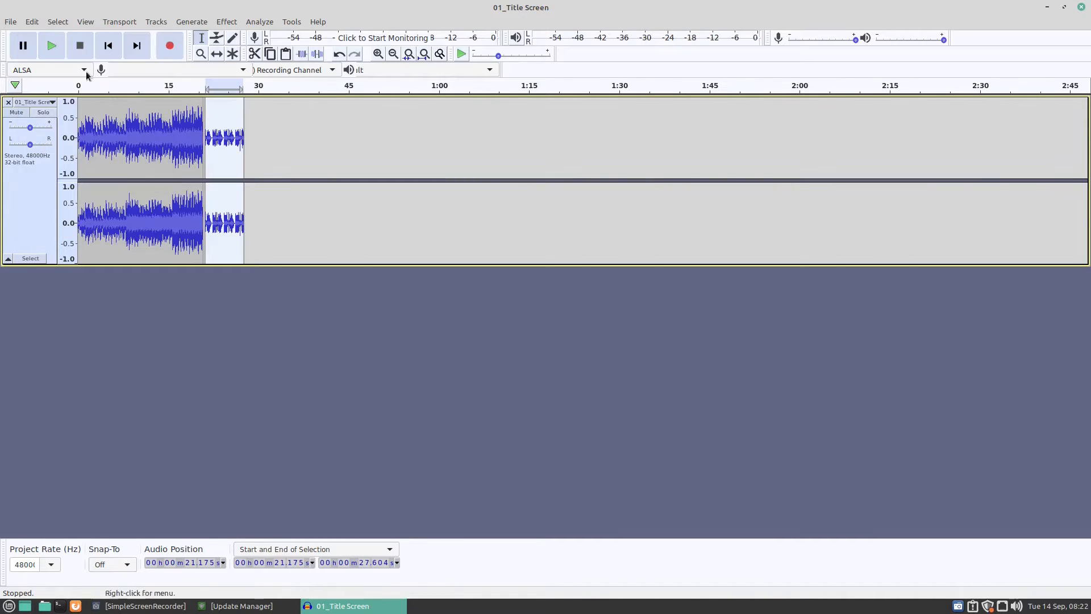
Paste the opening section once more just after the first pasted clip, at about 28.1 s.
{"action": "left_click", "coordinate": [33, 23]}
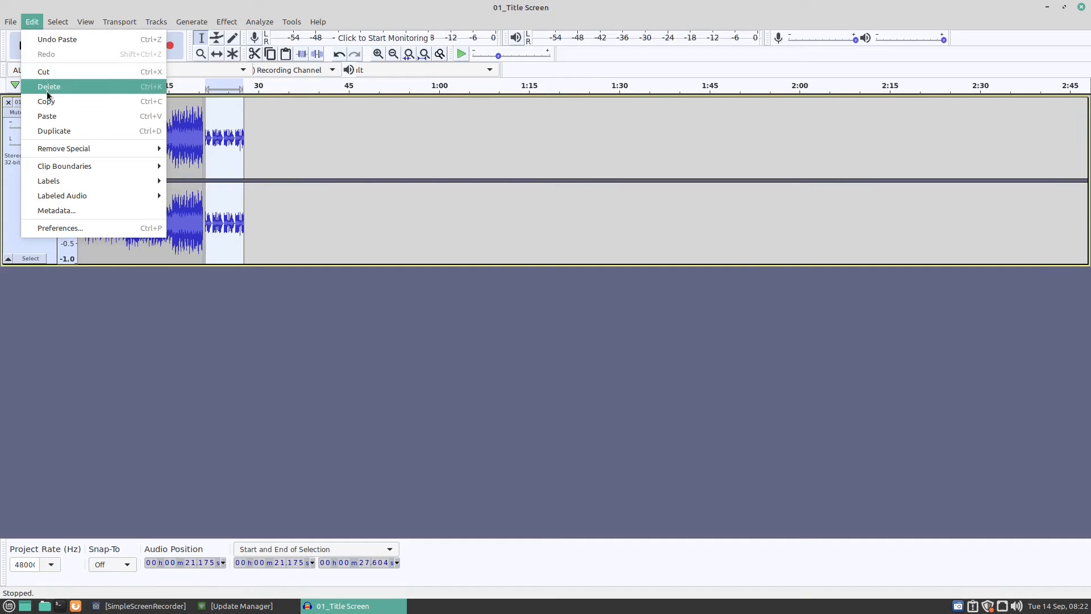
{"action": "left_click", "coordinate": [48, 115]}
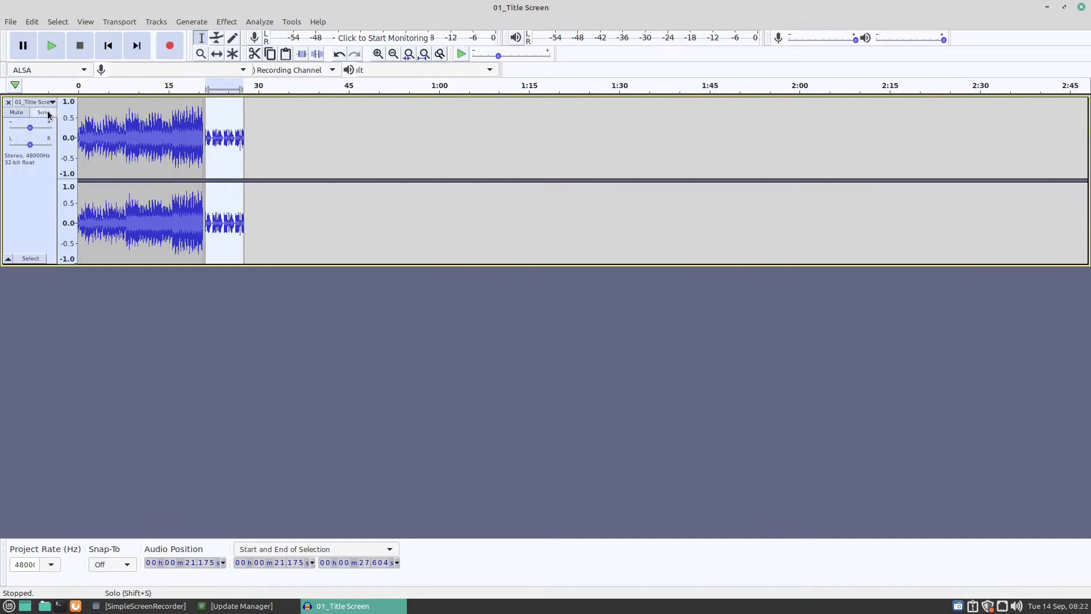
{"action": "left_click", "coordinate": [247, 141]}
{"action": "left_click", "coordinate": [32, 21]}
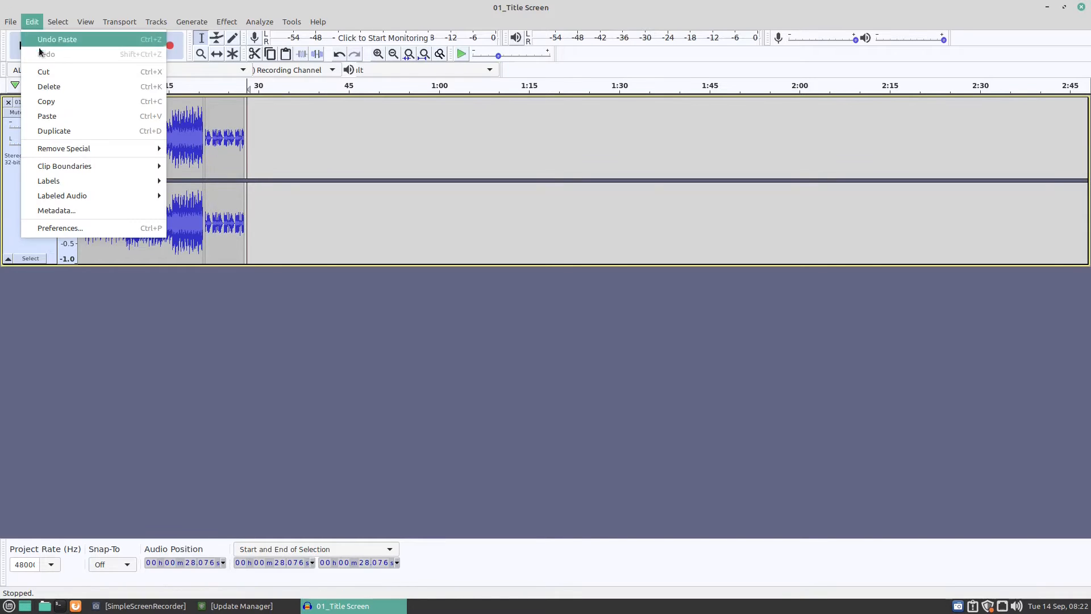
{"action": "left_click", "coordinate": [50, 115]}
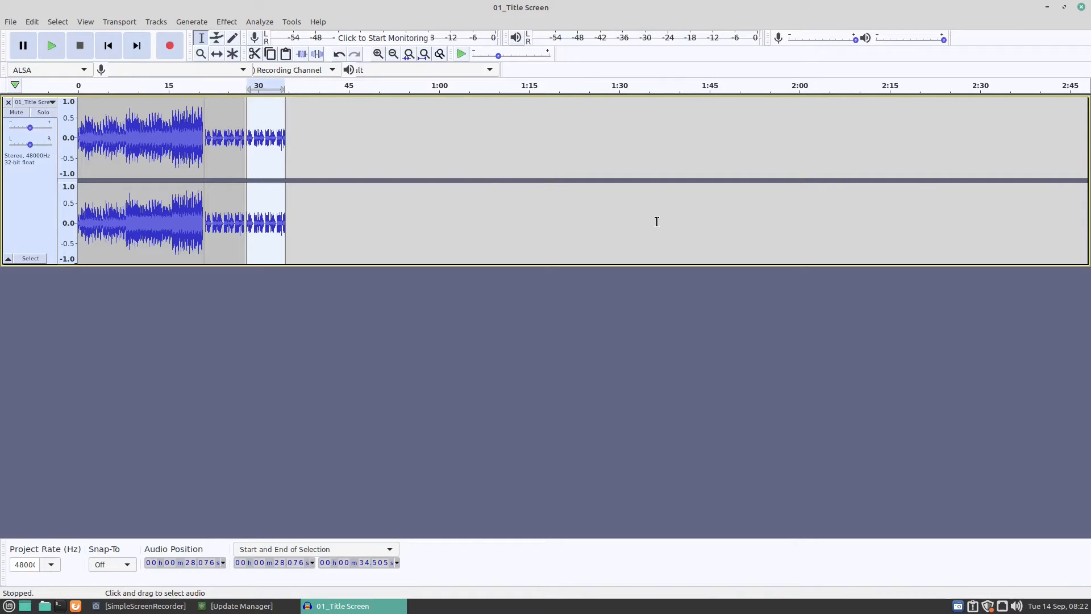
{"action": "left_click", "coordinate": [225, 23]}
{"action": "left_click", "coordinate": [238, 23]}
{"action": "left_click", "coordinate": [226, 24]}
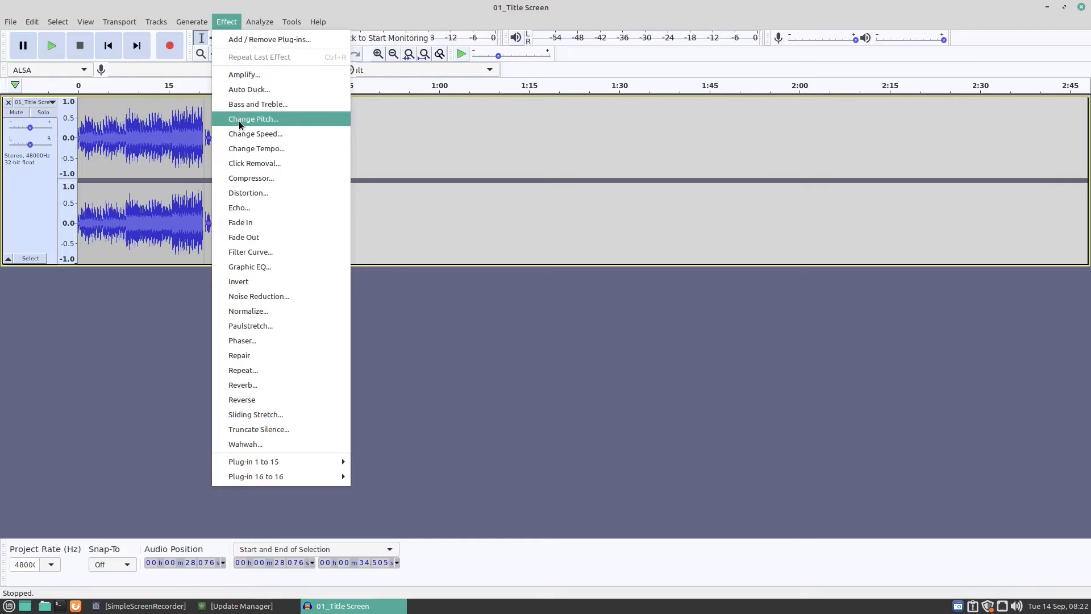
{"action": "left_click", "coordinate": [544, 196]}
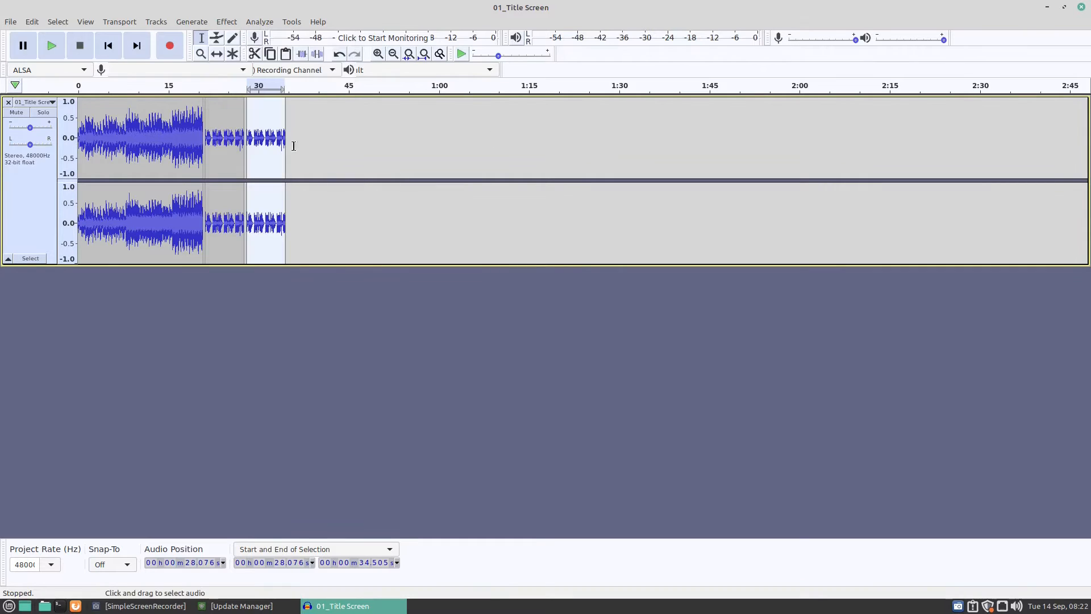
Apply Change Speed to the first clip, from 0 to about 20.8 s, with a speed multiplier of 2.214.
{"action": "left_click_drag", "start_coordinate": [205, 126], "coordinate": [78, 99]}
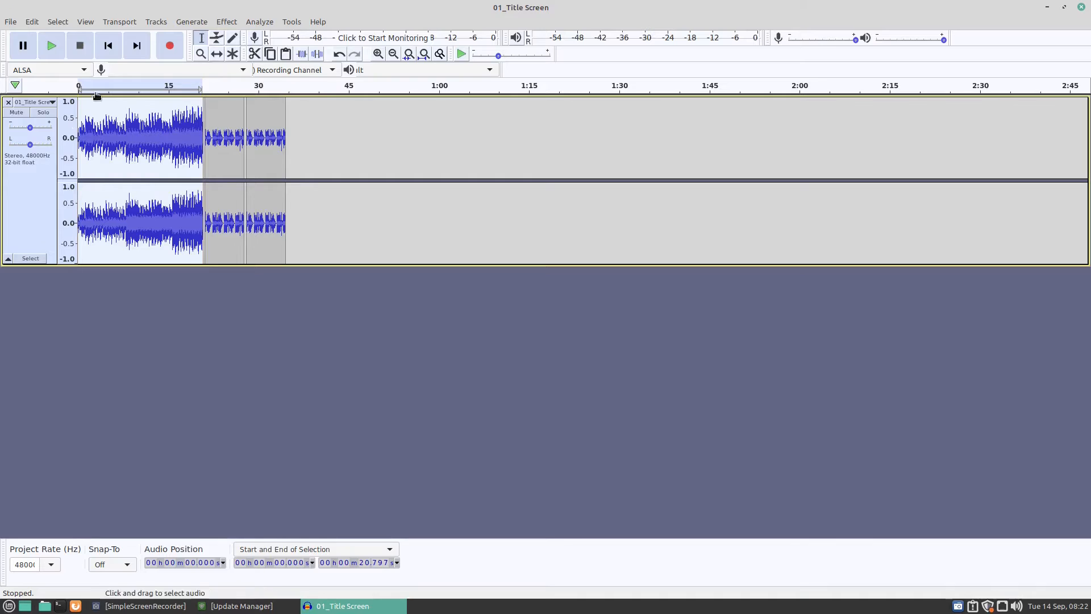
{"action": "left_click", "coordinate": [225, 23]}
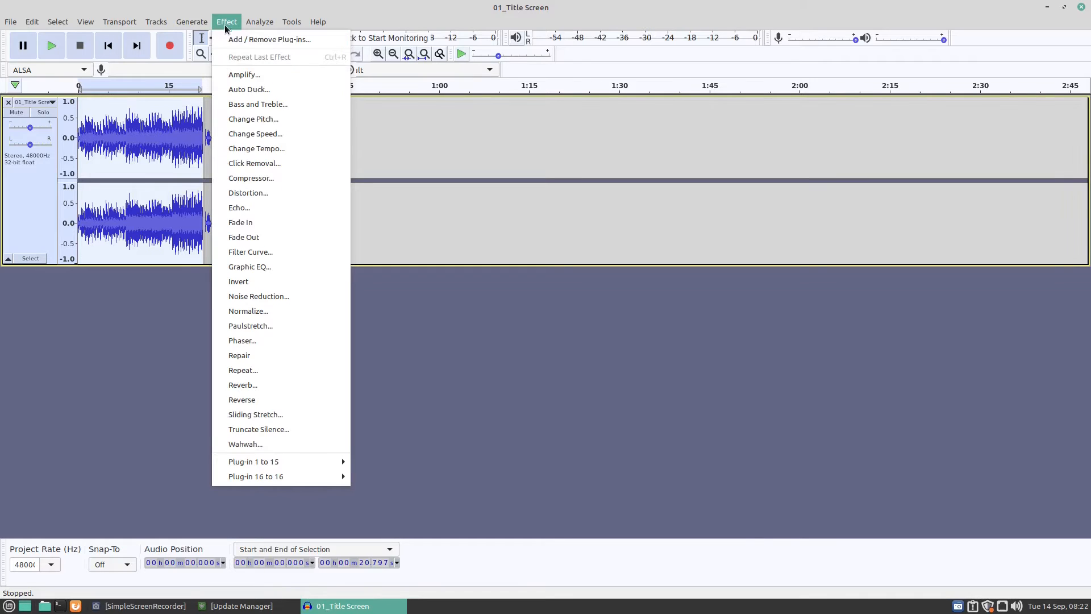
{"action": "left_click", "coordinate": [250, 137]}
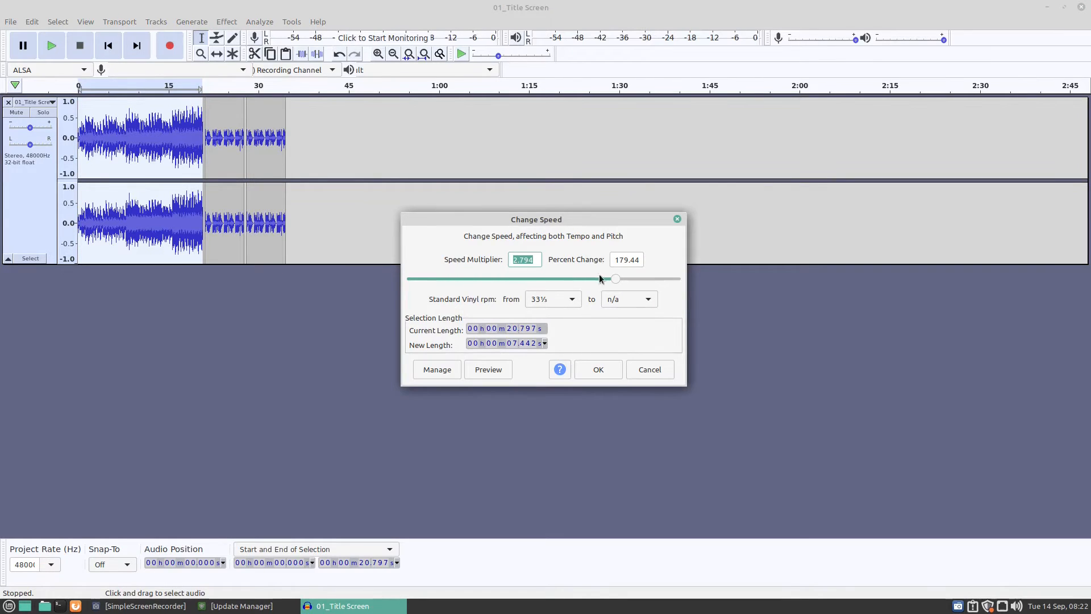
{"action": "mouse_move", "coordinate": [618, 279]}
{"action": "left_mouse_down"}
{"action": "mouse_move", "coordinate": [482, 271]}
{"action": "mouse_move", "coordinate": [645, 274]}
{"action": "mouse_move", "coordinate": [572, 274]}
{"action": "mouse_move", "coordinate": [597, 279]}
{"action": "left_mouse_up"}
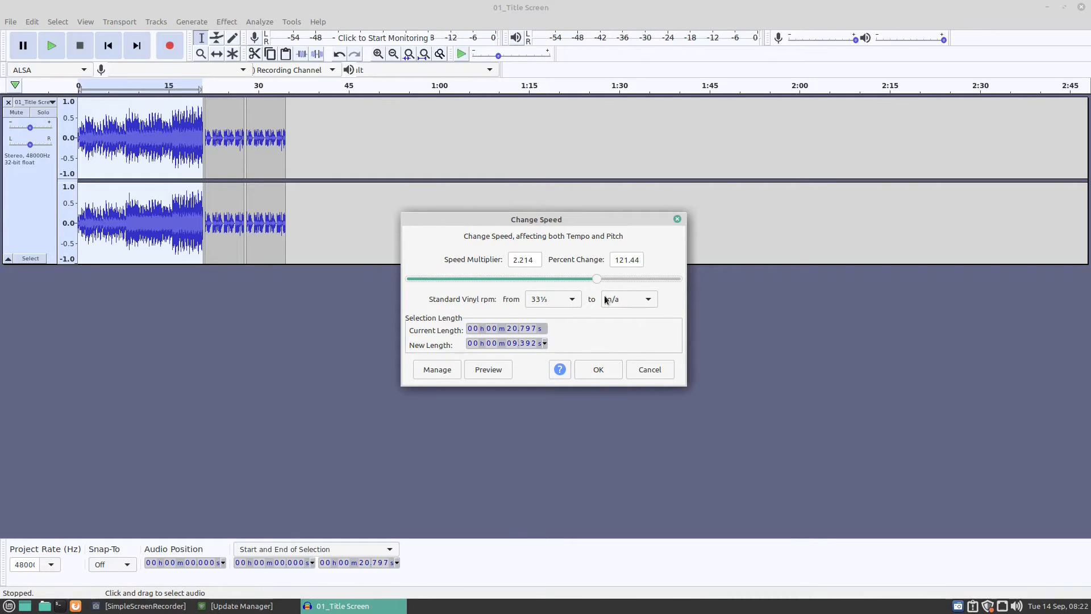
{"action": "left_click", "coordinate": [598, 374]}
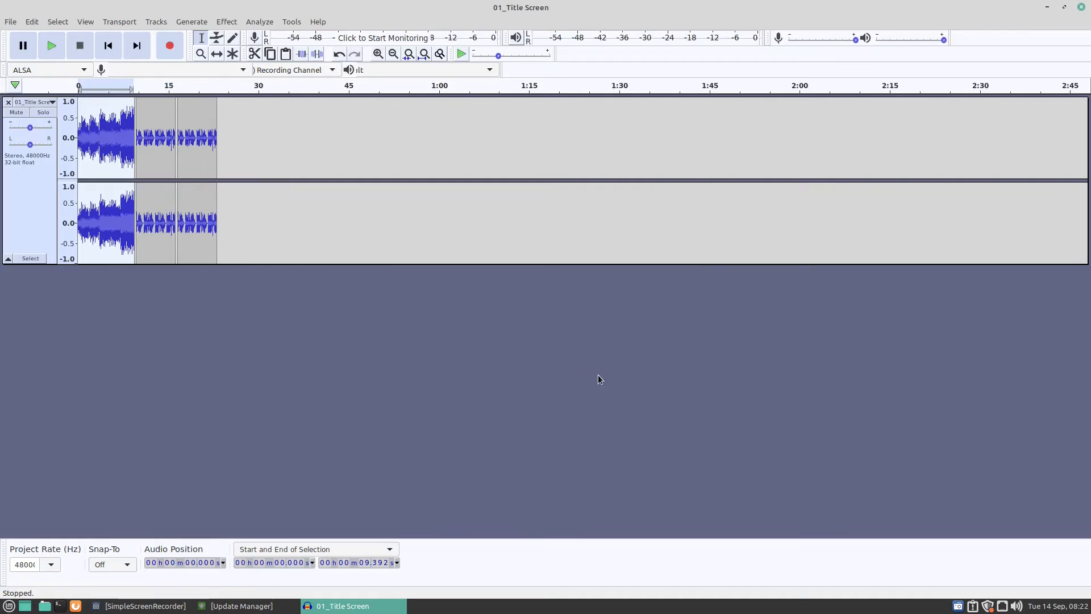
Play the sped-up first clip from about 0.6 s to hear the speed change, and stop playback.
{"action": "left_click", "coordinate": [82, 105]}
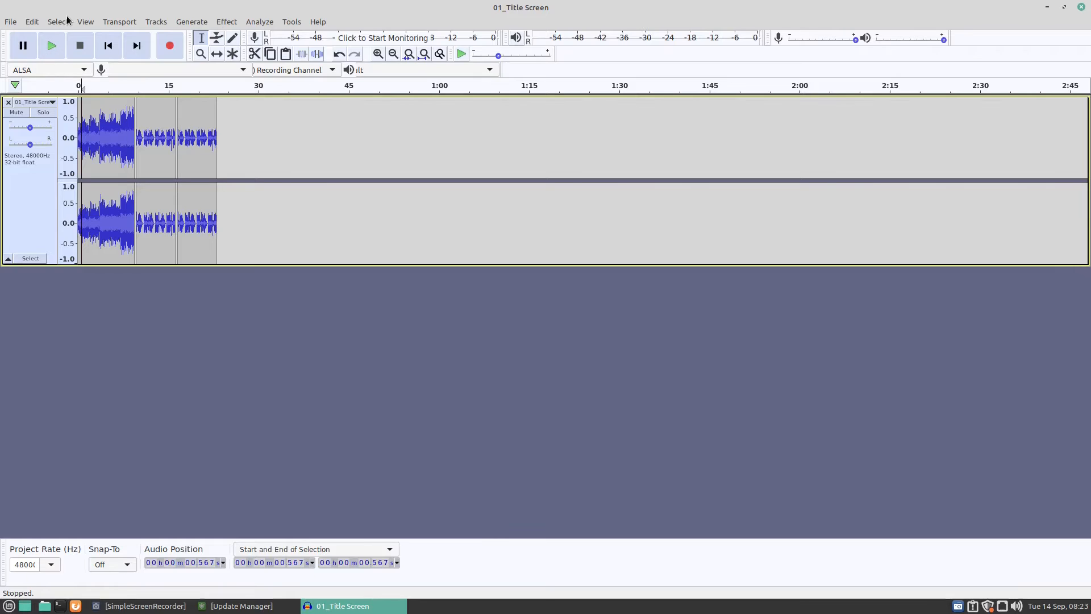
{"action": "left_click", "coordinate": [47, 48]}
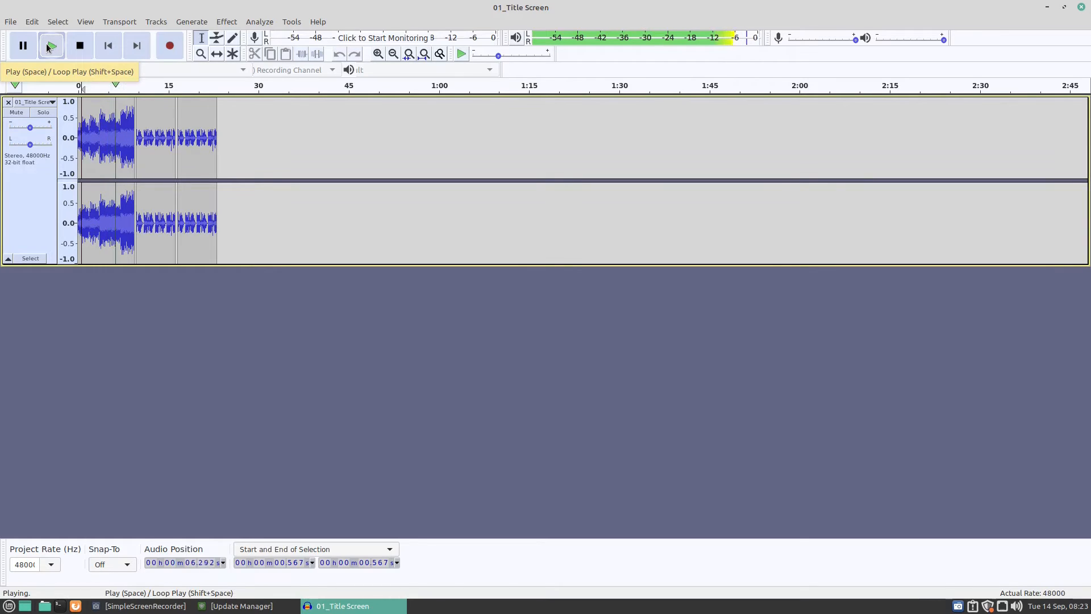
{"action": "left_click", "coordinate": [73, 44]}
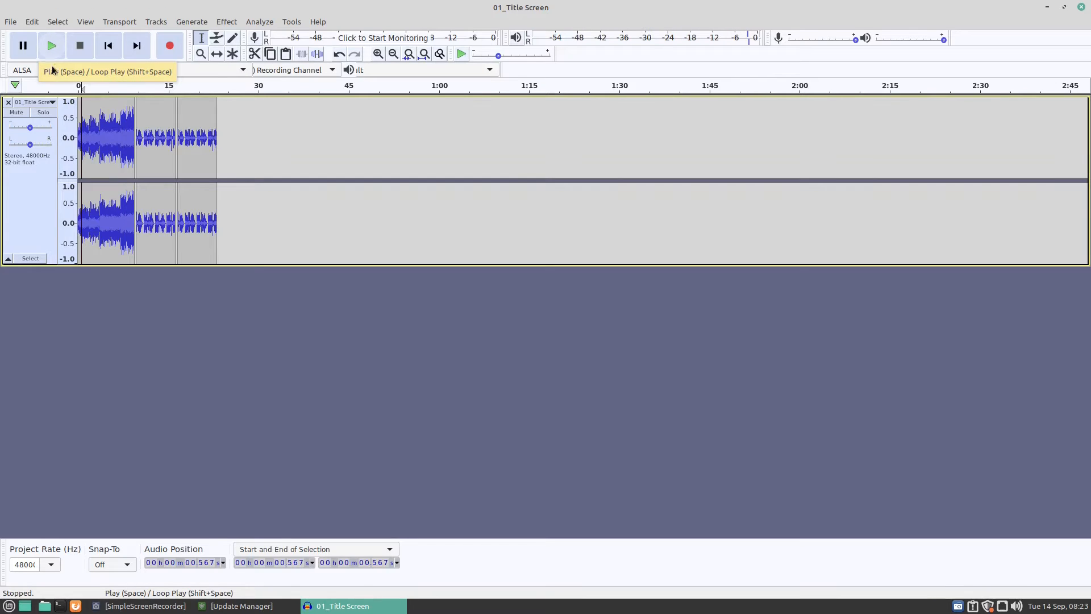
Slow down the whole first clip with Change Speed so that its new length is about 20.9 s.
{"action": "left_click_drag", "start_coordinate": [134, 112], "coordinate": [78, 106]}
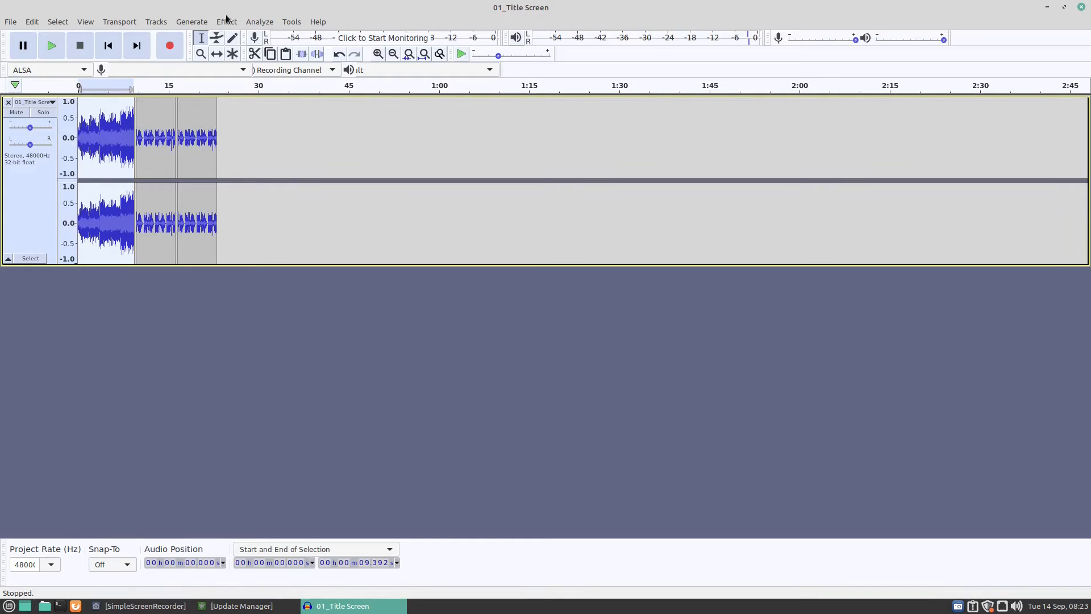
{"action": "left_click", "coordinate": [225, 22]}
{"action": "left_click", "coordinate": [256, 133]}
{"action": "left_click", "coordinate": [443, 279]}
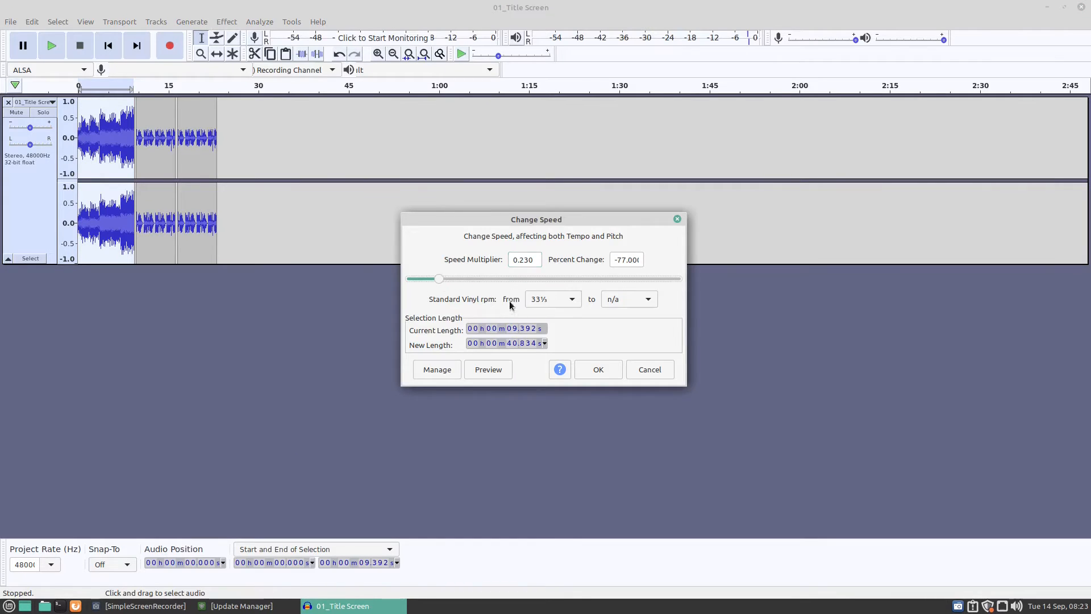
{"action": "left_click_drag", "start_coordinate": [445, 279], "coordinate": [471, 277]}
{"action": "left_click", "coordinate": [598, 367]}
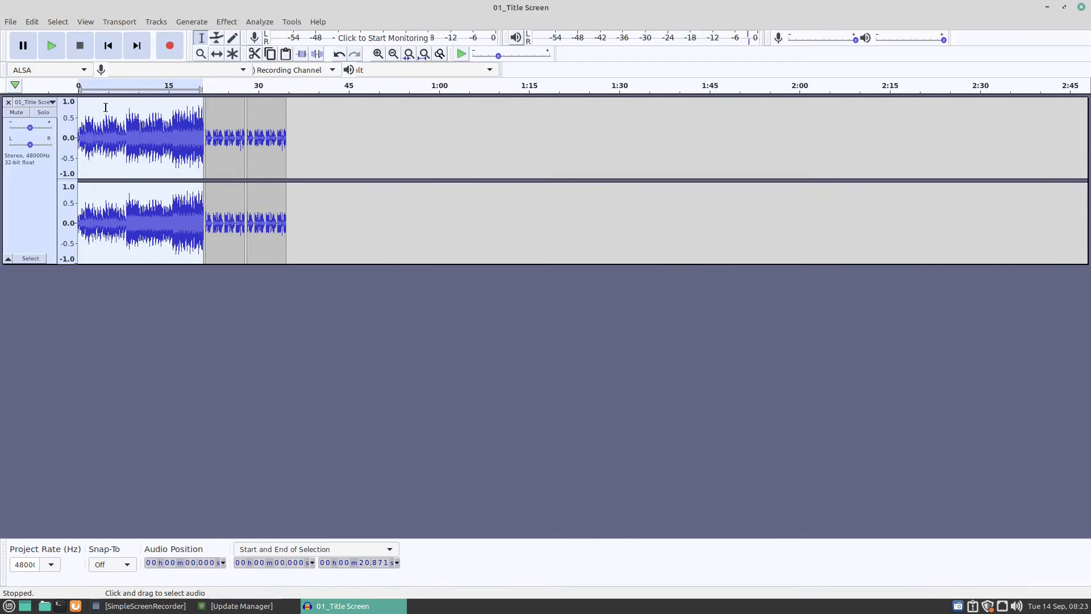
Play the slowed-down first clip from about 0.4 s to check its sound, and stop playback.
{"action": "left_click", "coordinate": [80, 106]}
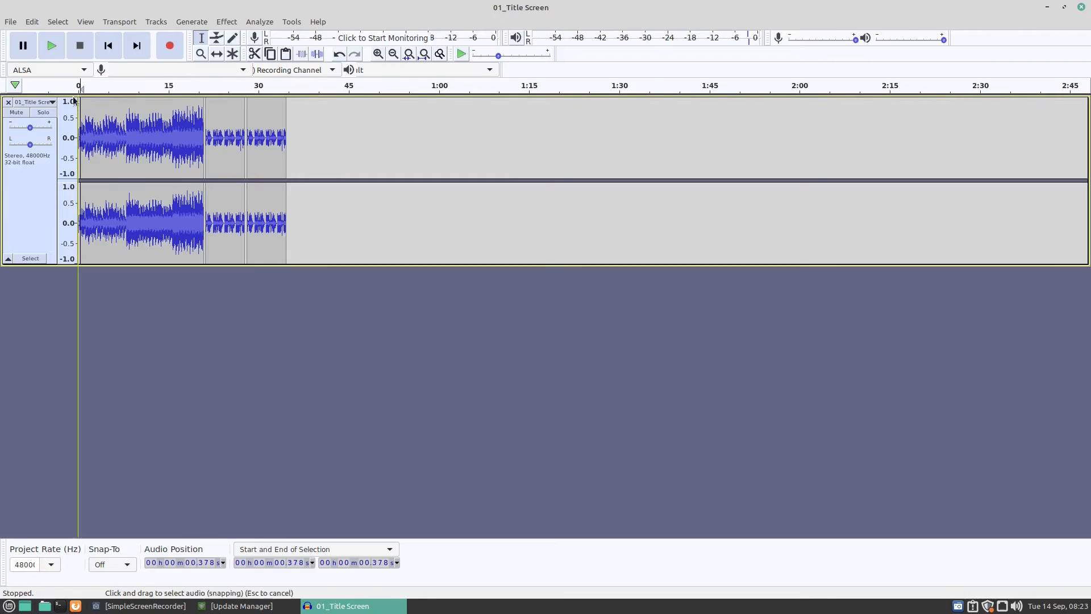
{"action": "left_click", "coordinate": [44, 39]}
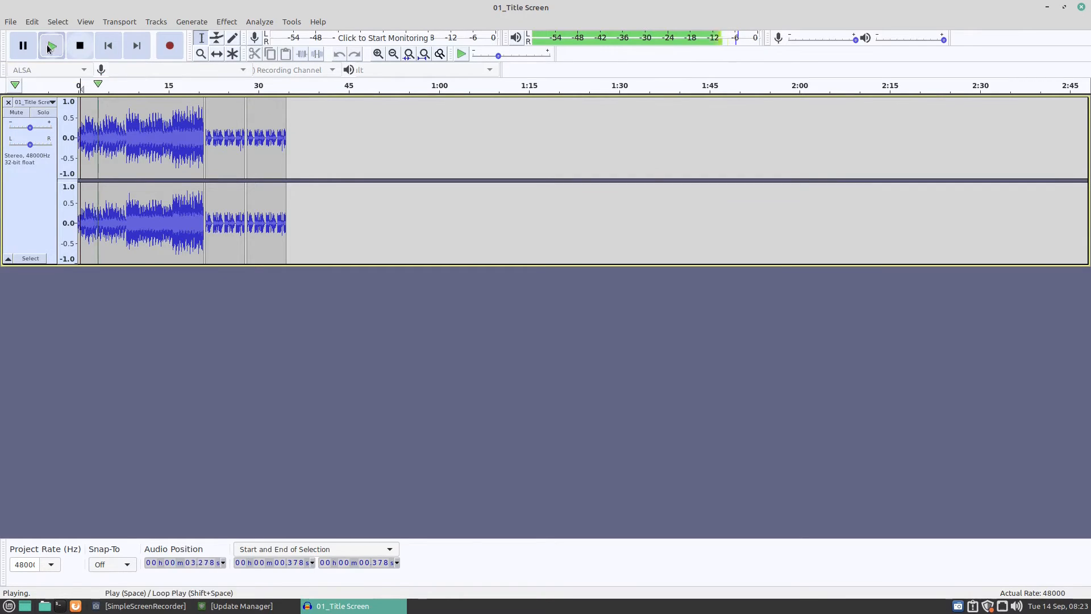
{"action": "left_click", "coordinate": [80, 45]}
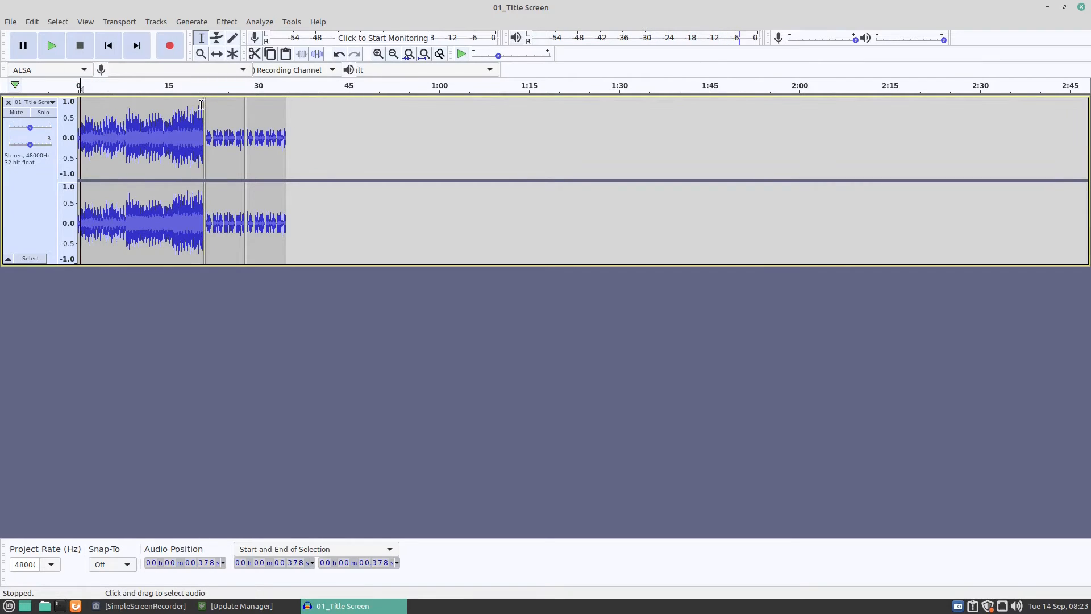
Try slowing down the first clip, from 0 to about 20.5 s, with Change Speed to a length of about 4 min 16 s.
{"action": "left_click_drag", "start_coordinate": [202, 108], "coordinate": [74, 112]}
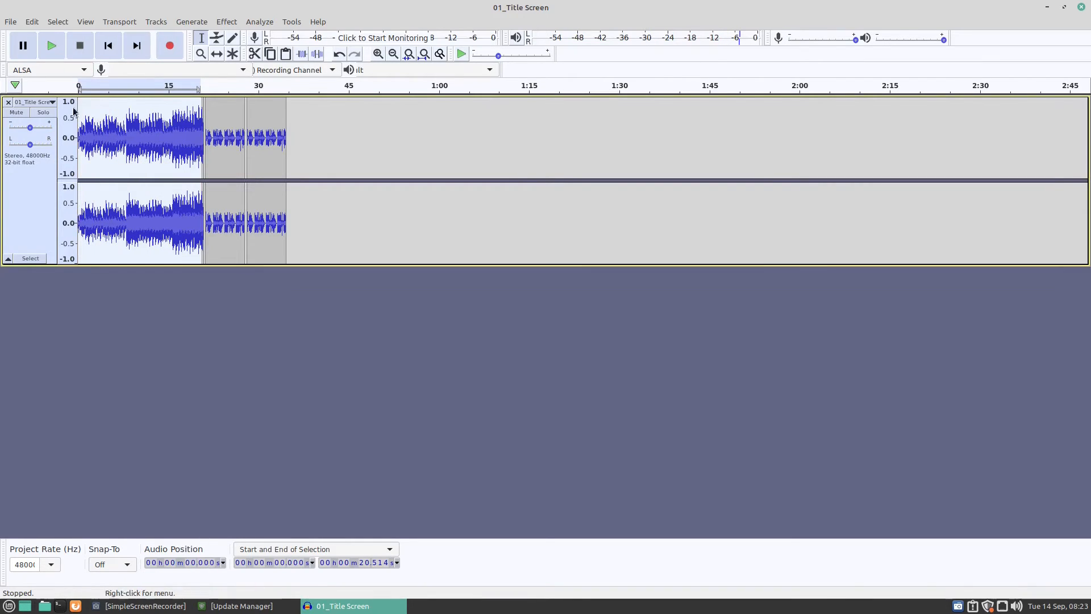
{"action": "left_click", "coordinate": [225, 23]}
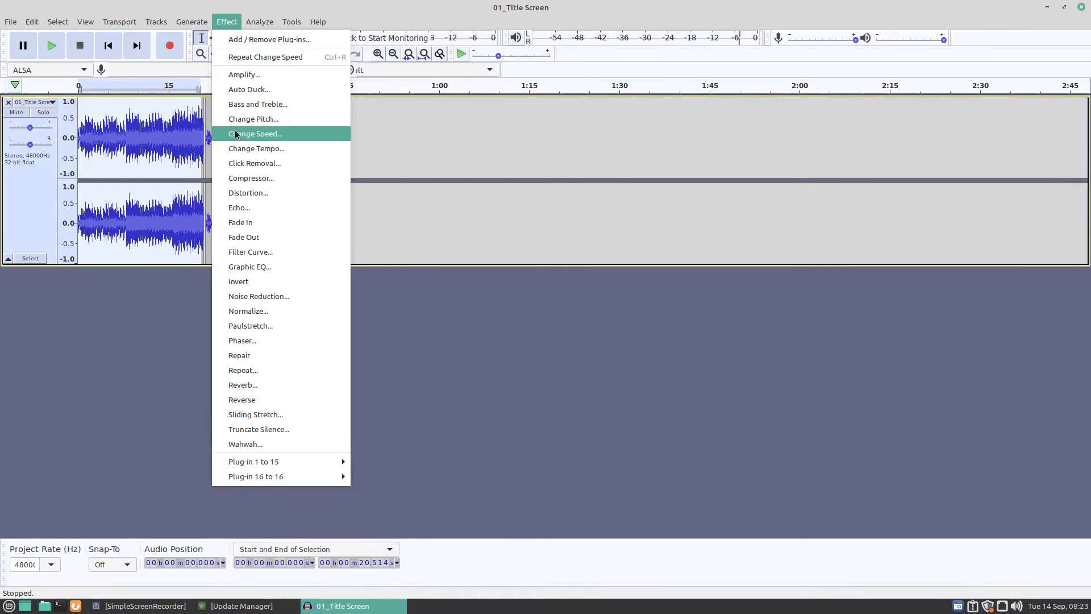
{"action": "left_click", "coordinate": [254, 134]}
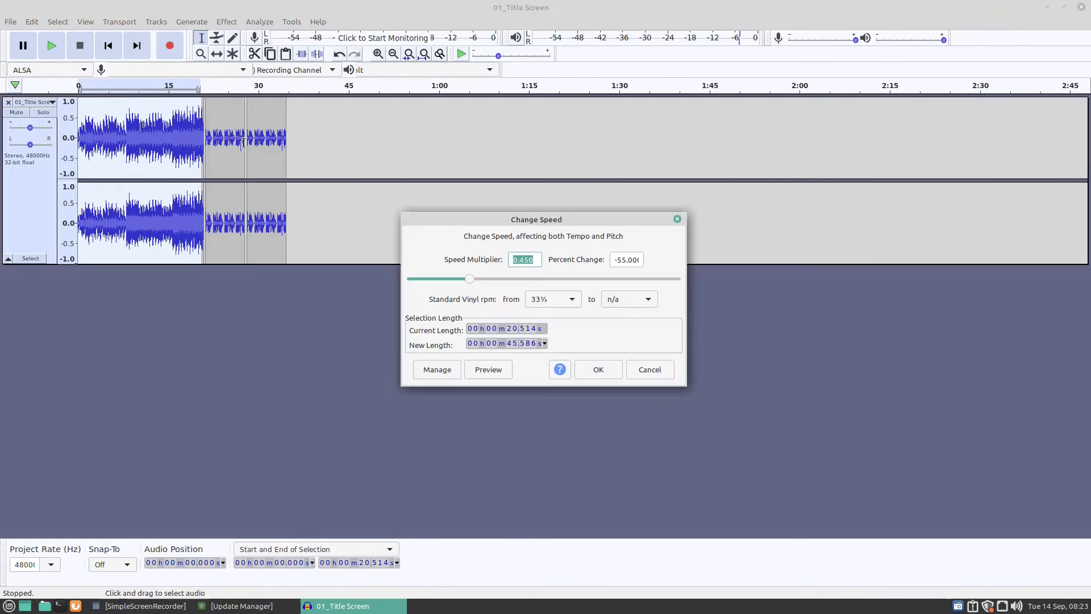
{"action": "left_click", "coordinate": [421, 278]}
{"action": "left_click", "coordinate": [581, 370]}
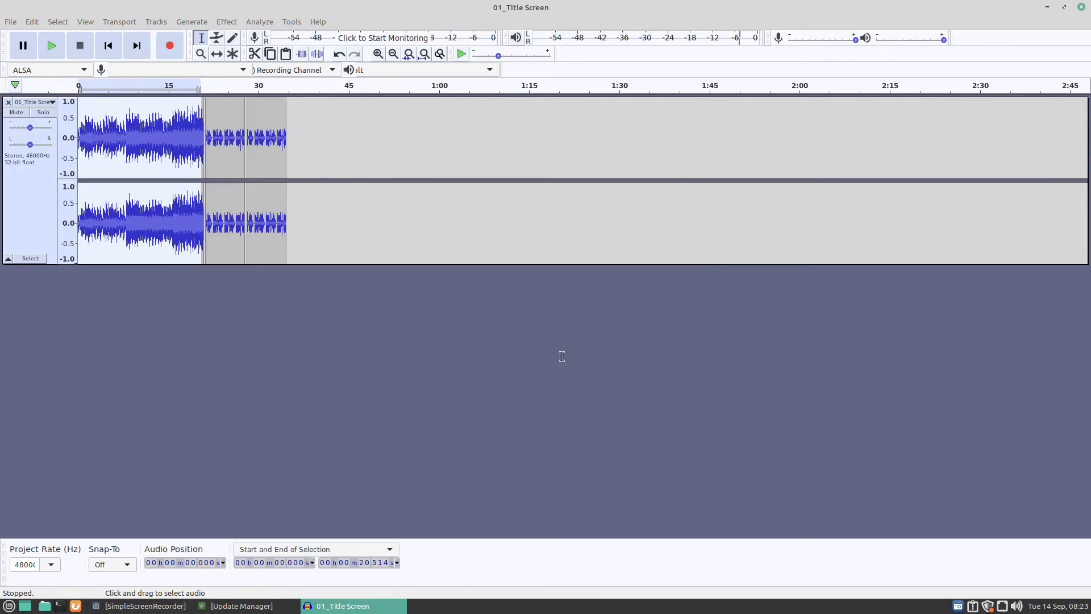
Play the beginning of the stretched clip, stop playback, and undo the last speed change.
{"action": "left_click", "coordinate": [50, 48]}
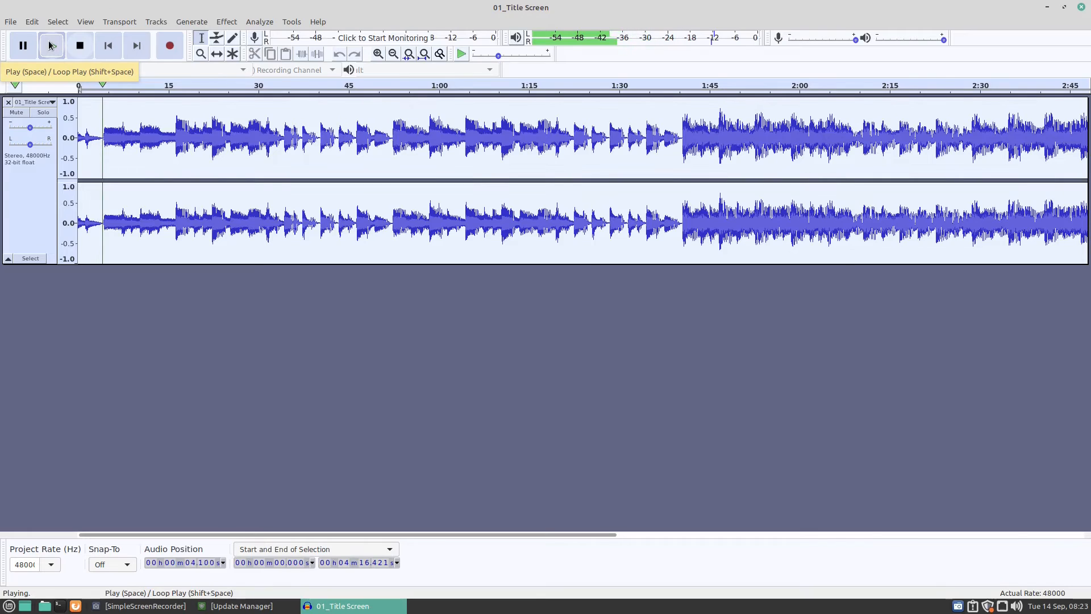
{"action": "left_click", "coordinate": [80, 47]}
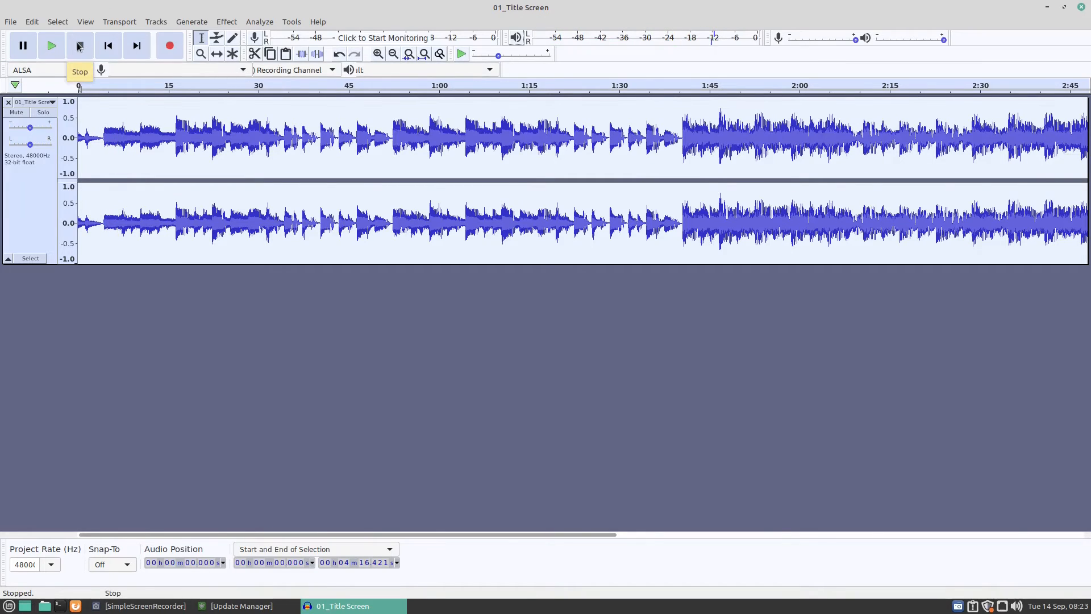
{"action": "left_click", "coordinate": [34, 27]}
{"action": "left_click", "coordinate": [43, 39]}
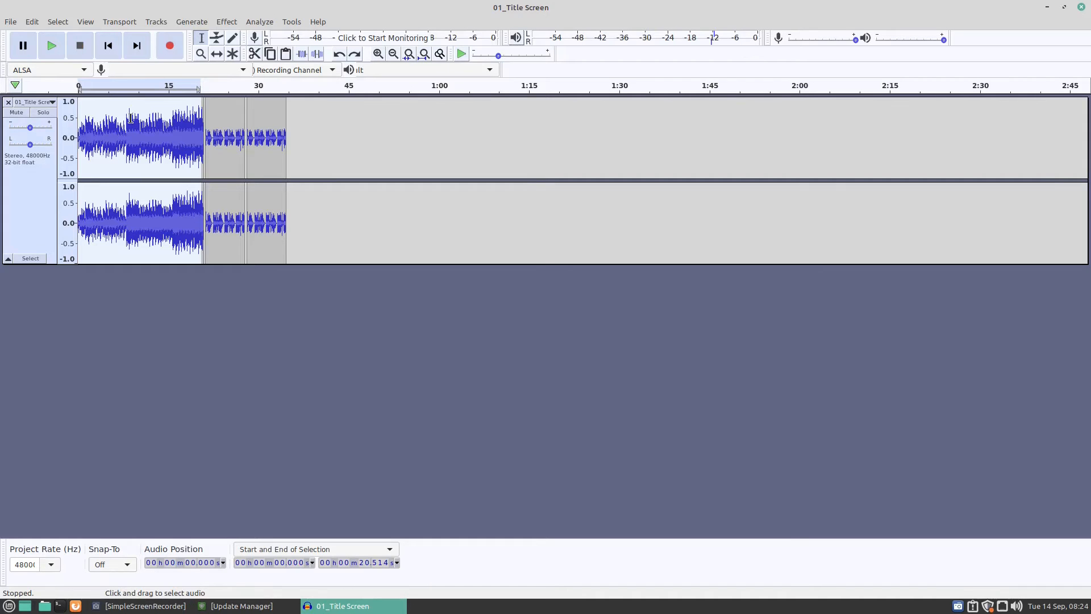
Create a new project and open the video Podcasts-2021-09-07_21.34.39 from the Videos folder in it.
{"action": "left_click", "coordinate": [9, 23]}
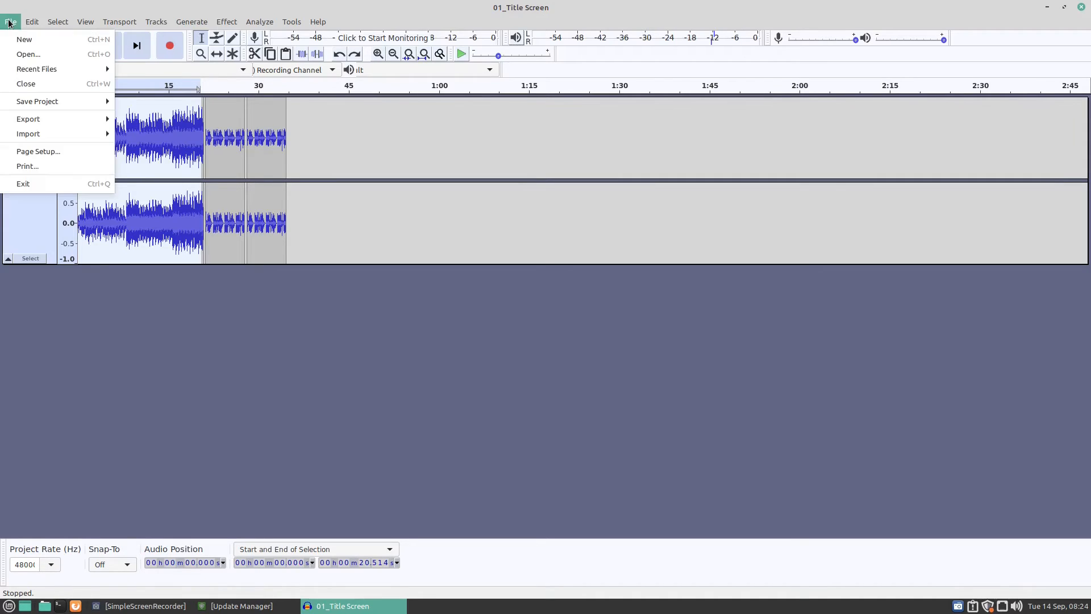
{"action": "left_click", "coordinate": [17, 39]}
{"action": "left_click", "coordinate": [10, 22]}
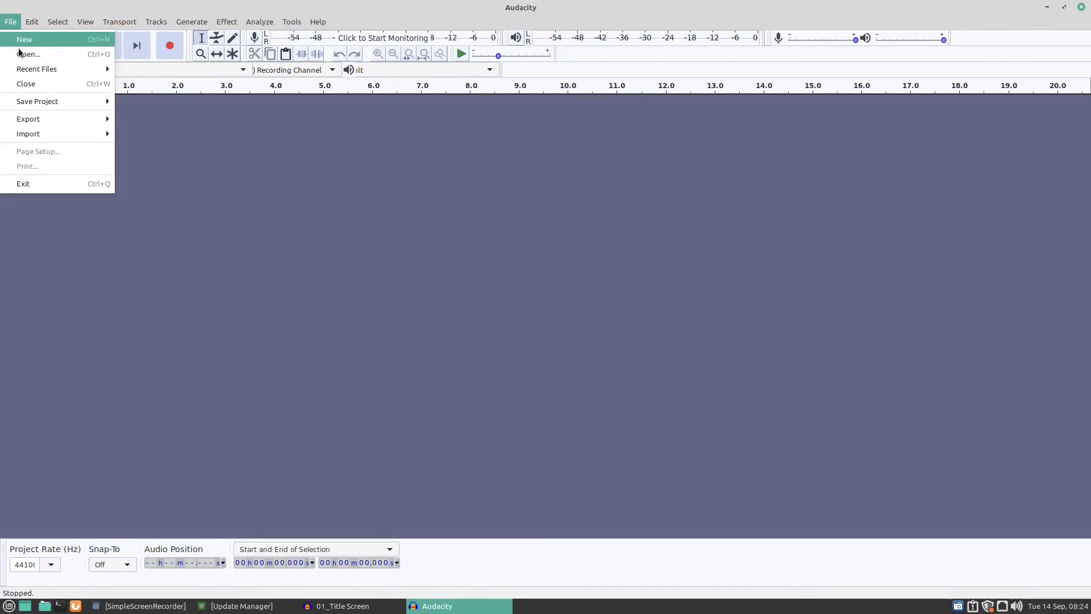
{"action": "left_click", "coordinate": [20, 57]}
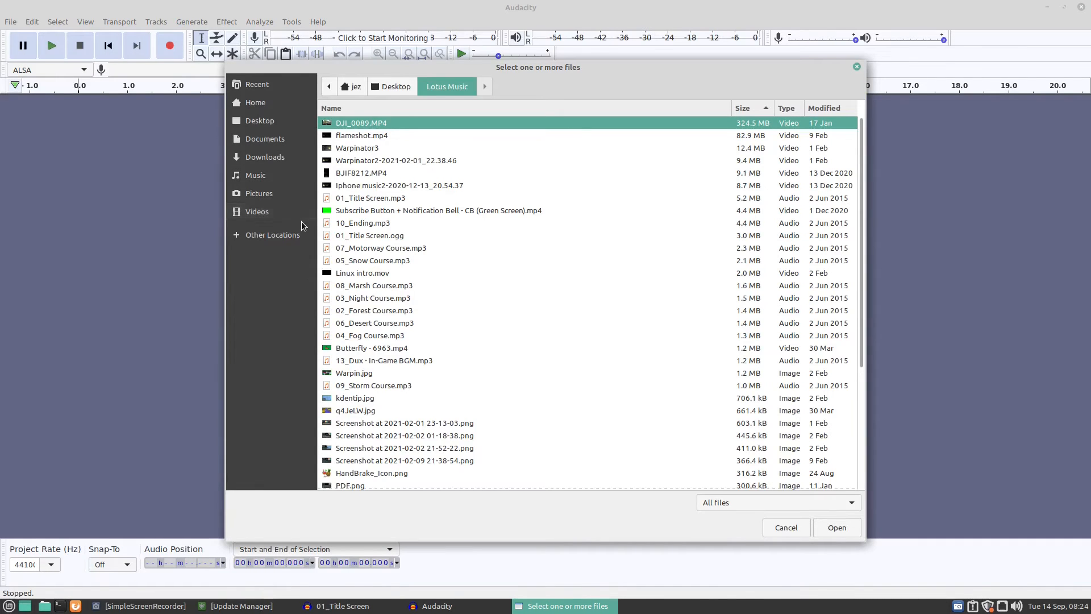
{"action": "left_click", "coordinate": [288, 213]}
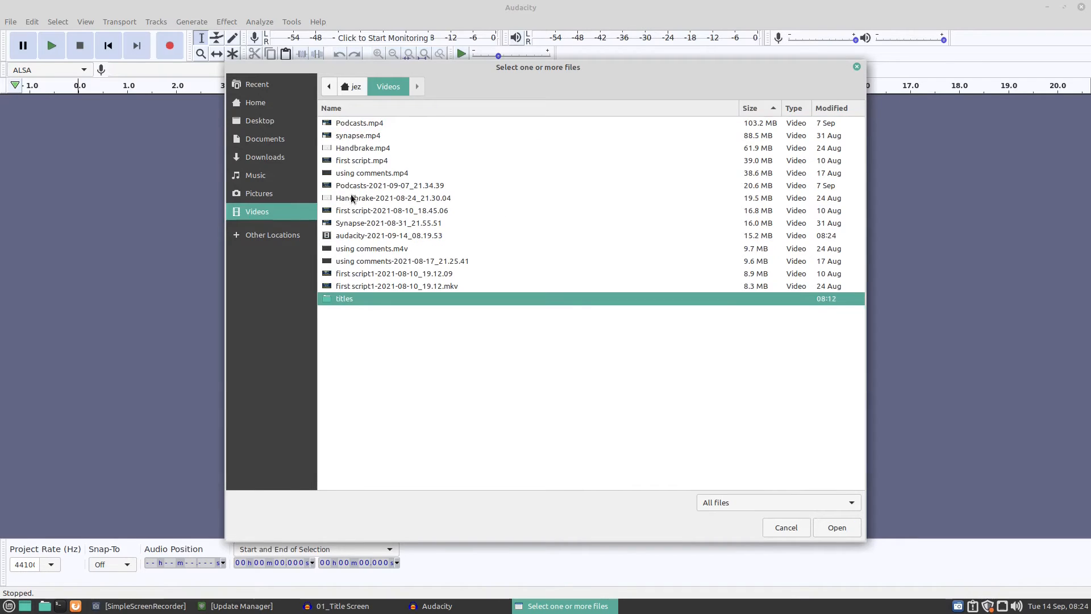
{"action": "left_click", "coordinate": [349, 185]}
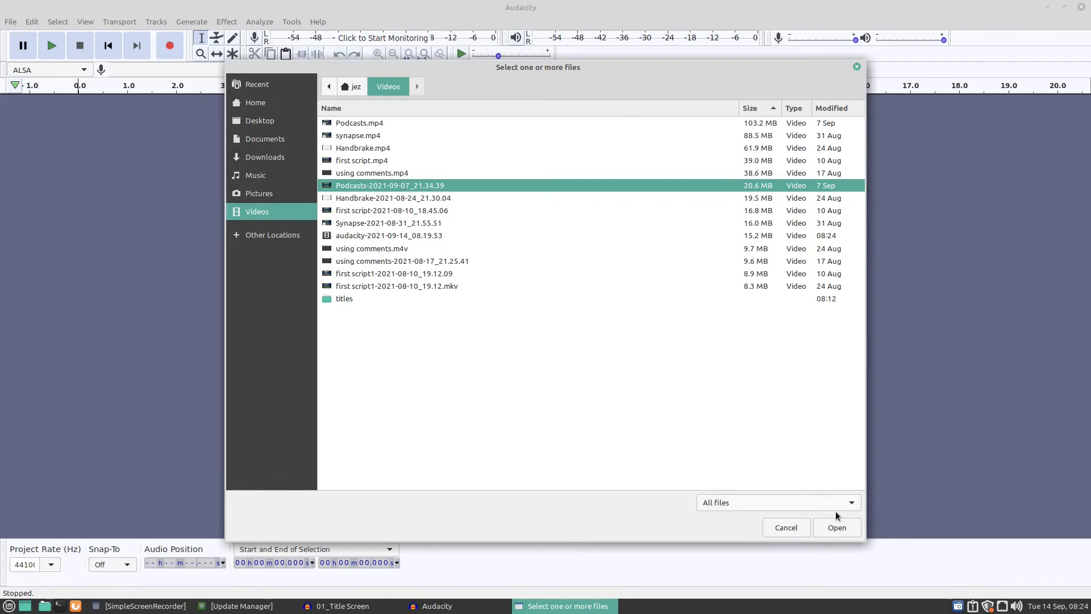
{"action": "left_click", "coordinate": [834, 528]}
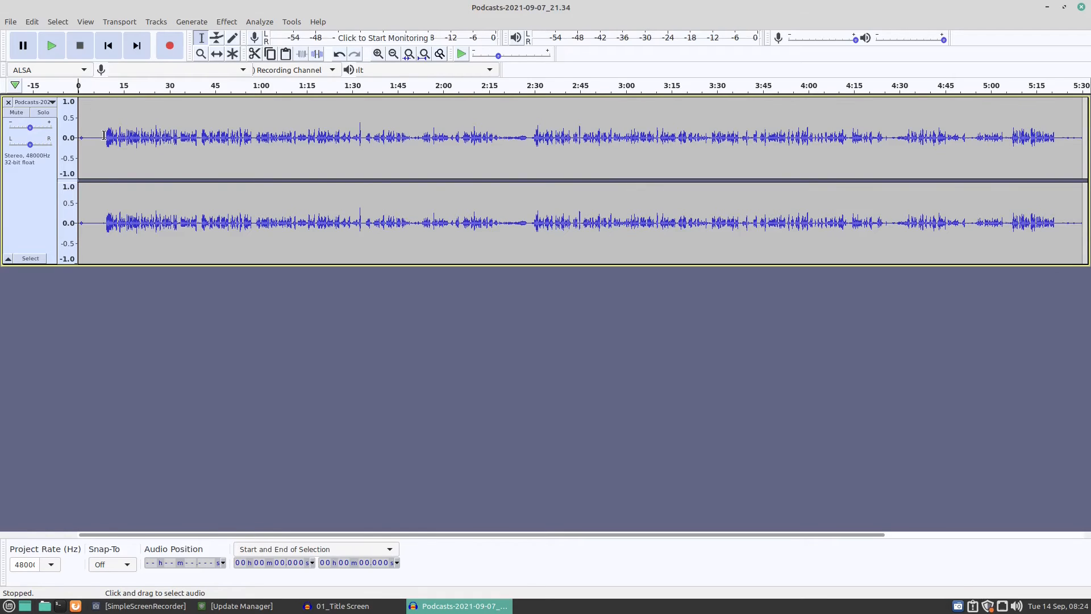
Delete the silent first 9.15 s or so of the podcast track and the silence at its end, from about 5 min 12 s.
{"action": "left_click_drag", "start_coordinate": [105, 134], "coordinate": [69, 138]}
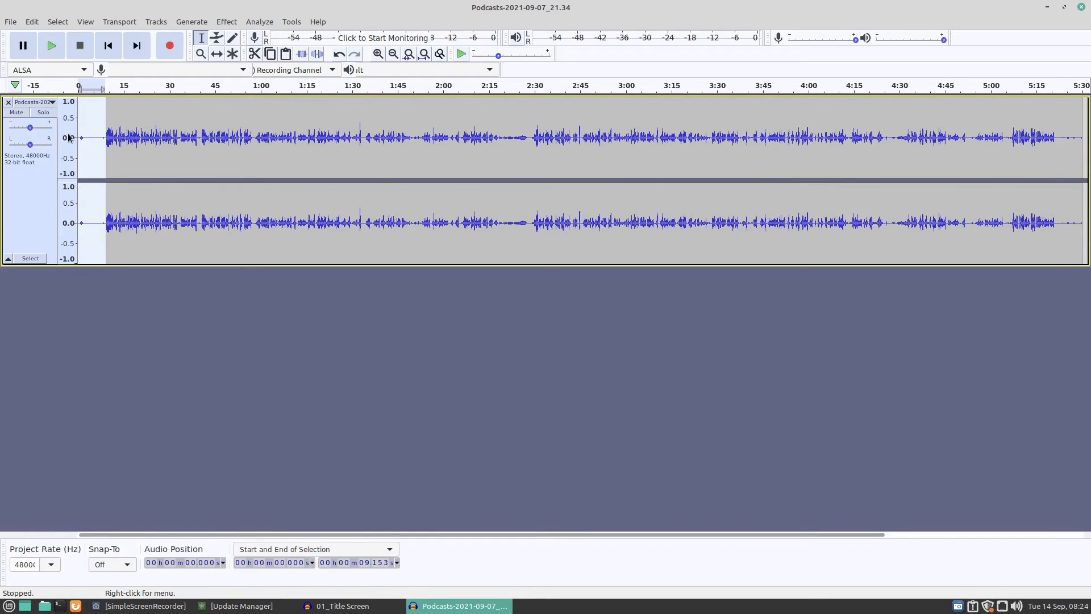
{"action": "key", "text": "Delete"}
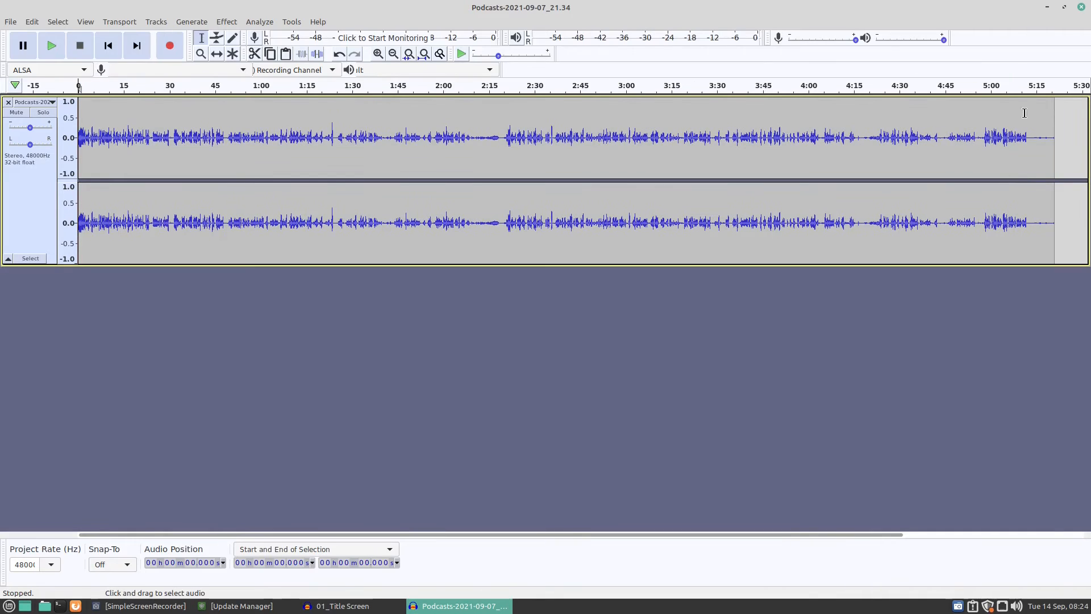
{"action": "left_click_drag", "start_coordinate": [1026, 138], "coordinate": [1050, 130]}
{"action": "key", "text": "Delete"}
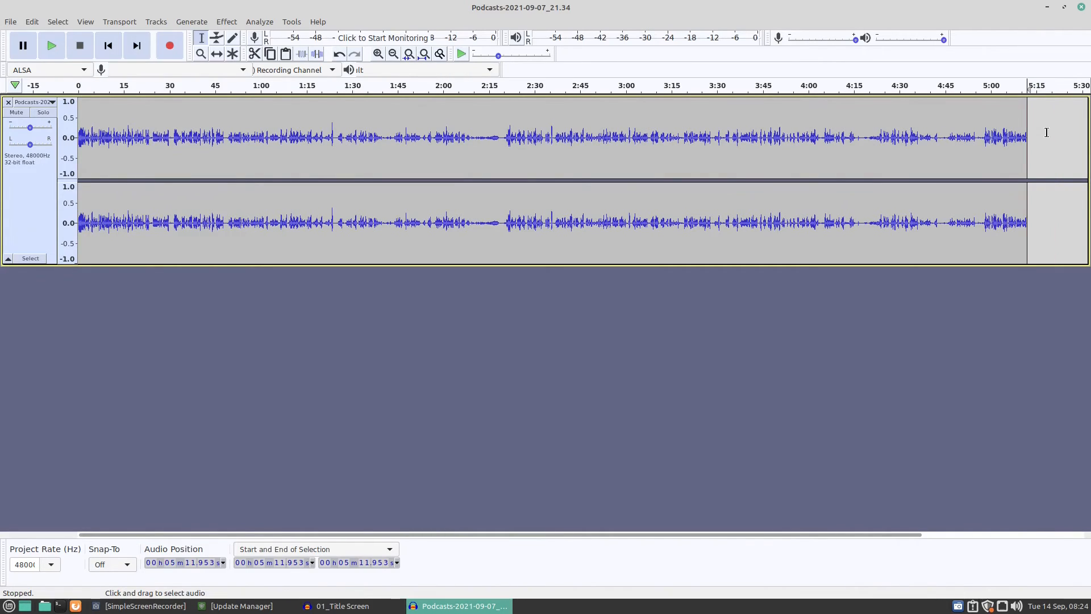
Export the trimmed podcast audio to the Desktop as an MP3 named Video.mp3, leaving the metadata tags empty.
{"action": "left_click", "coordinate": [10, 22]}
{"action": "mouse_move", "coordinate": [27, 138]}
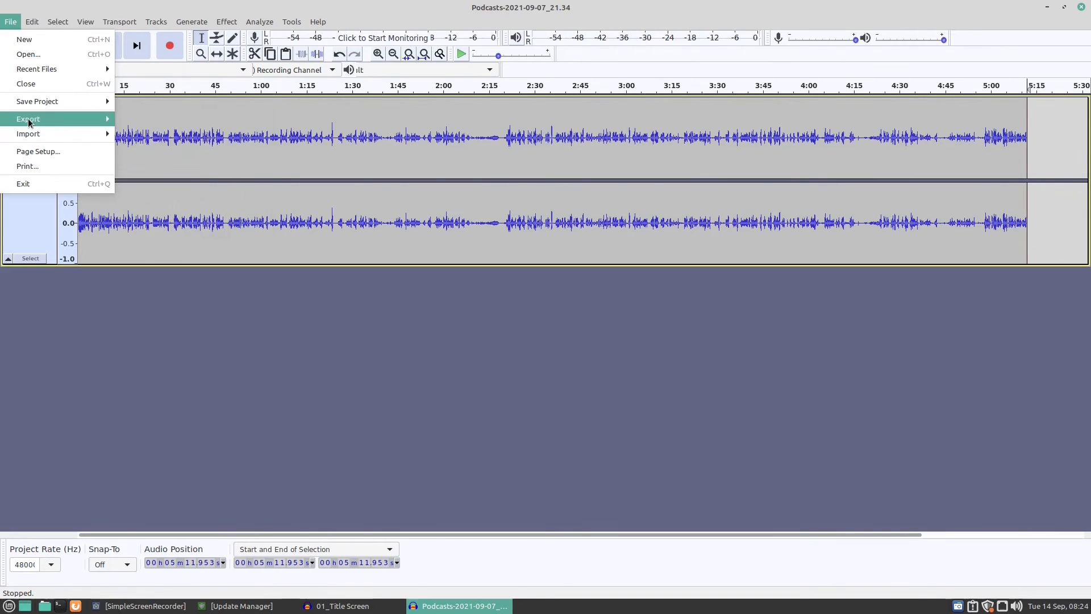
{"action": "mouse_move", "coordinate": [30, 120]}
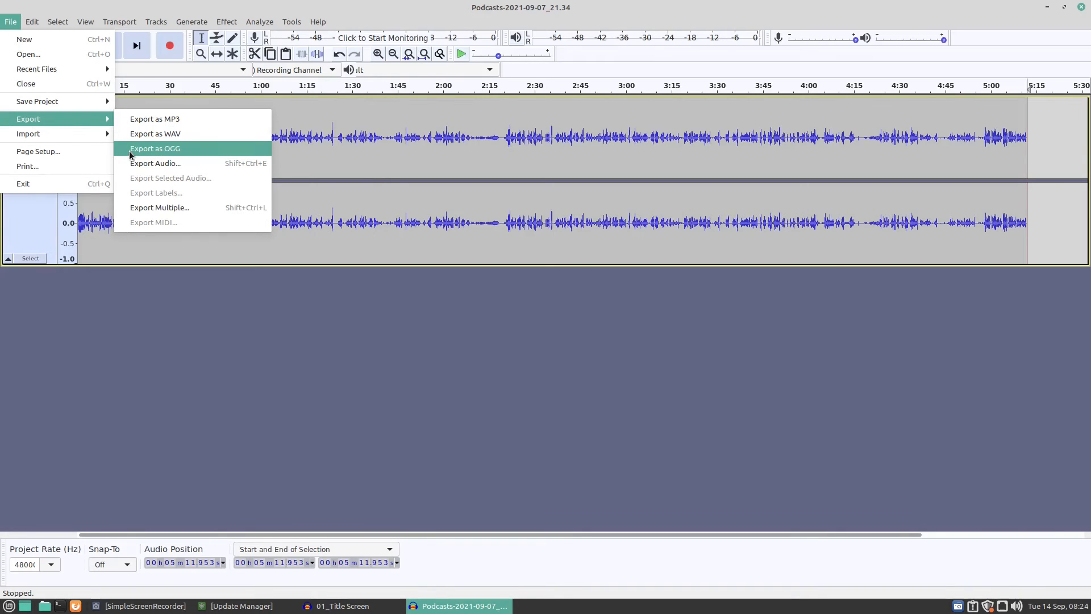
{"action": "left_click", "coordinate": [136, 122]}
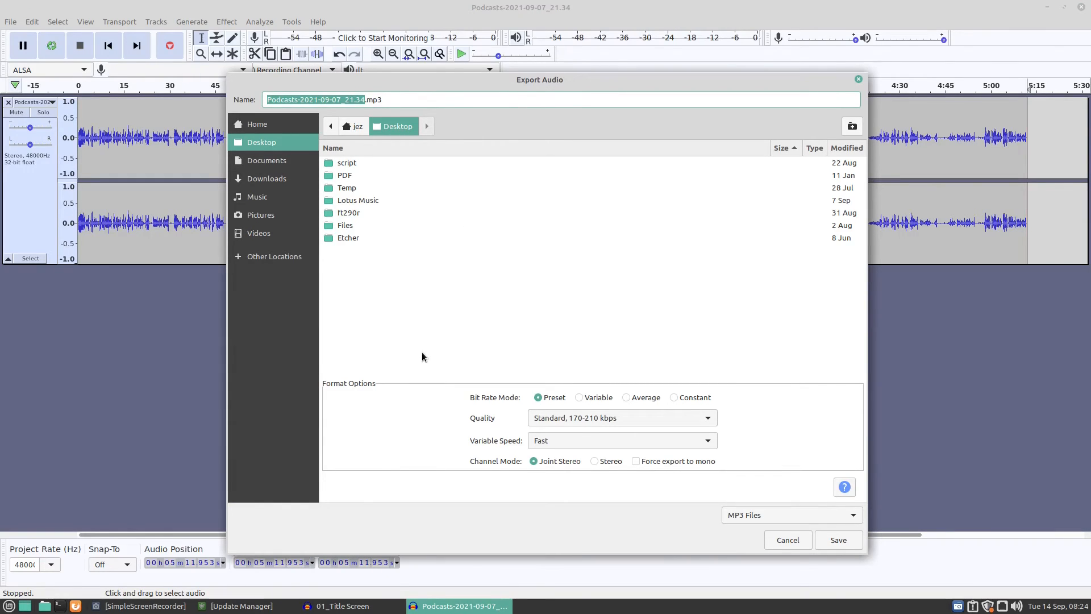
{"action": "type", "text": "Vis"}
{"action": "key", "text": "BackSpace"}
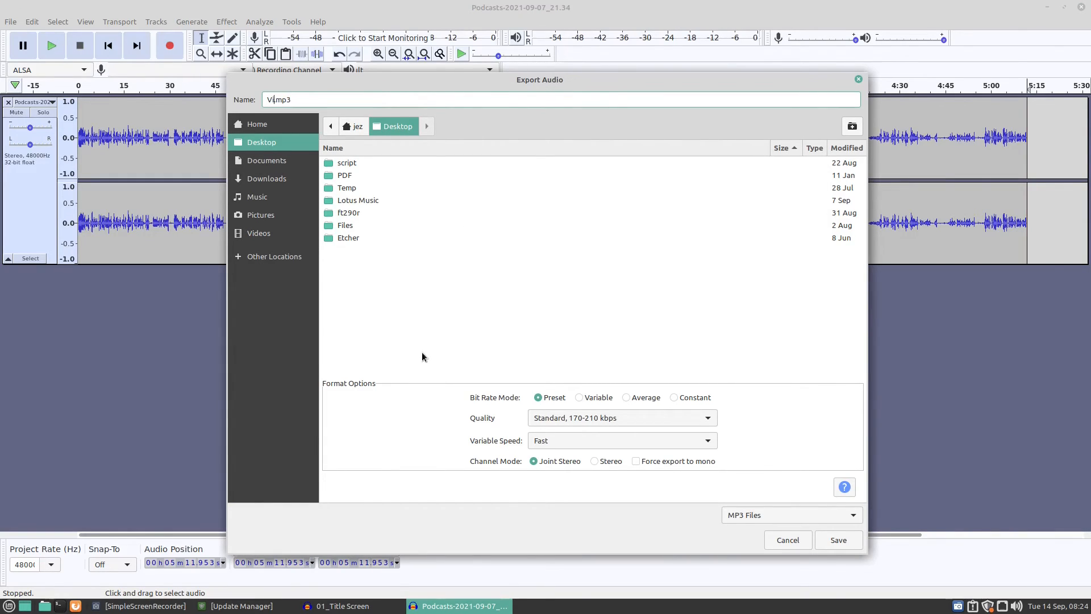
{"action": "type", "text": "deo"}
{"action": "left_click", "coordinate": [830, 540]}
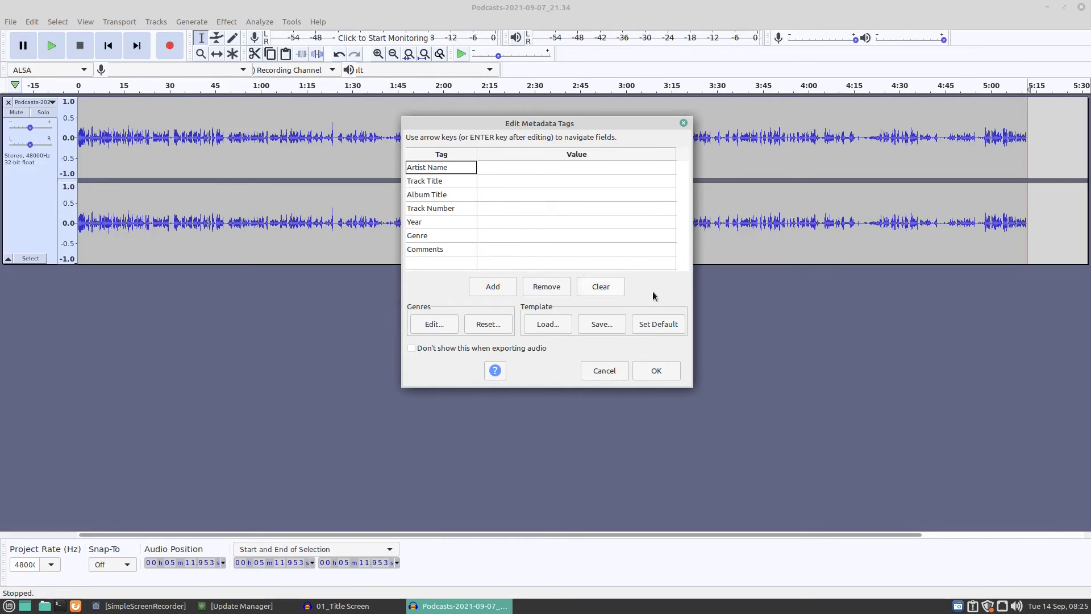
{"action": "left_click", "coordinate": [656, 370]}
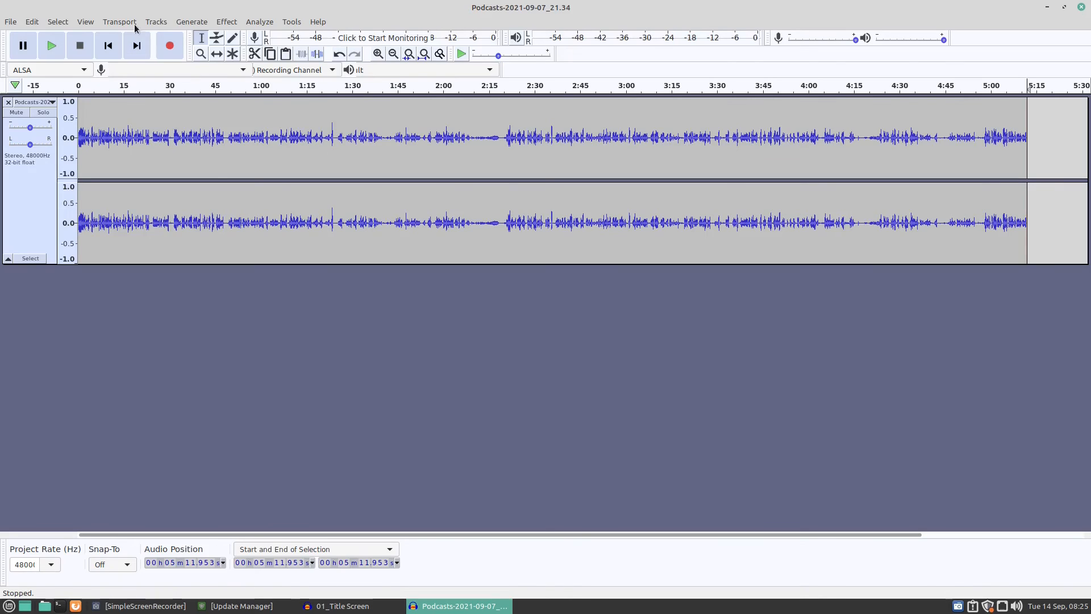
Minimise the podcast project and close the 01_Title Screen project without saving its changes.
{"action": "left_click", "coordinate": [1046, 7]}
{"action": "left_click", "coordinate": [1088, 8]}
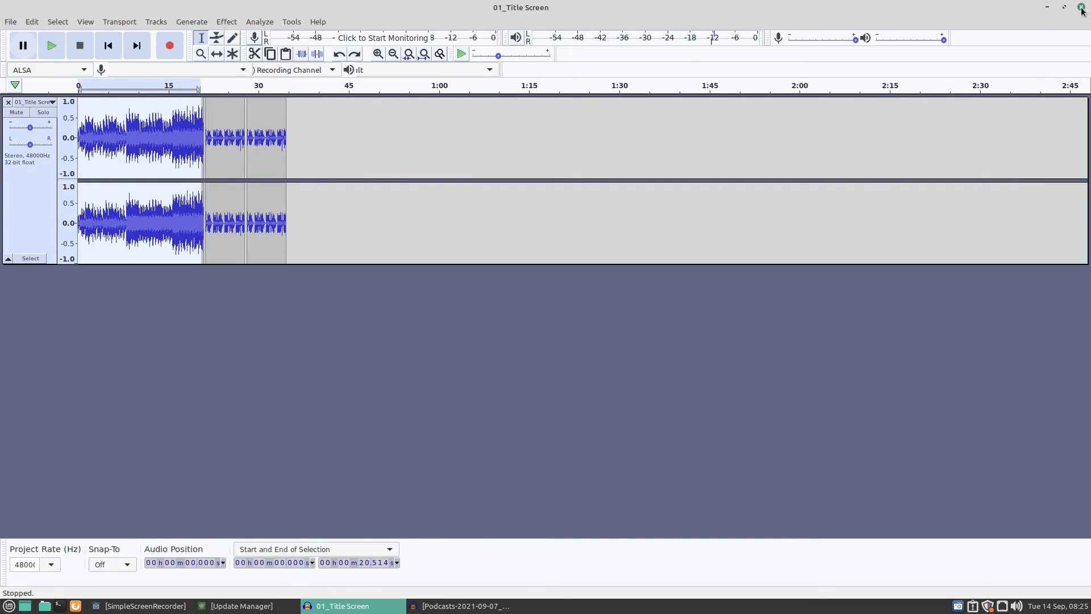
{"action": "left_click", "coordinate": [472, 339]}
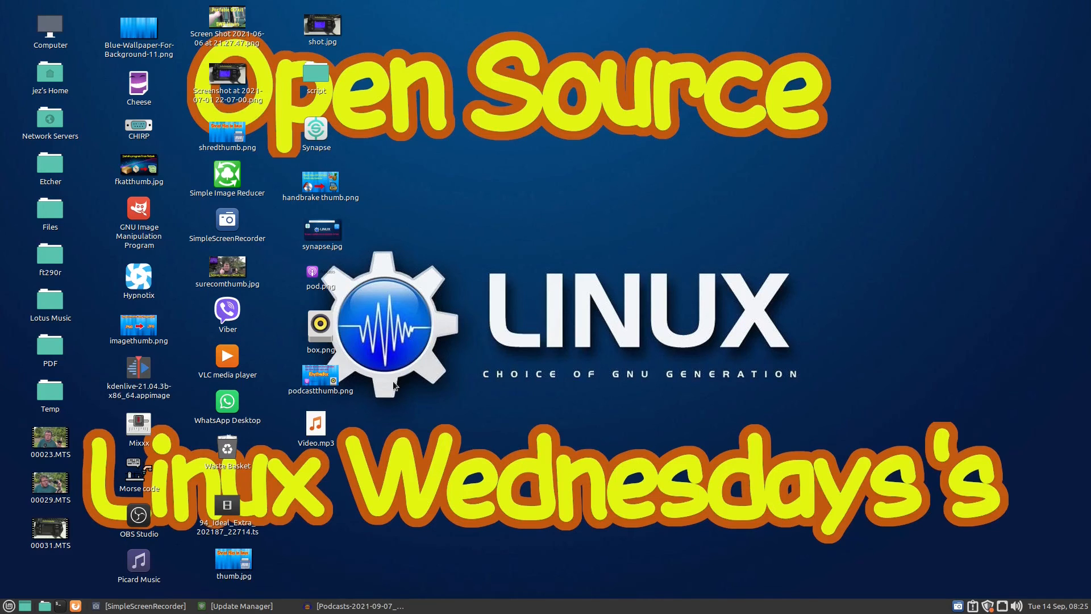
Show the applications available for opening the exported Video.mp3 on the desktop.
{"action": "right_click", "coordinate": [316, 429]}
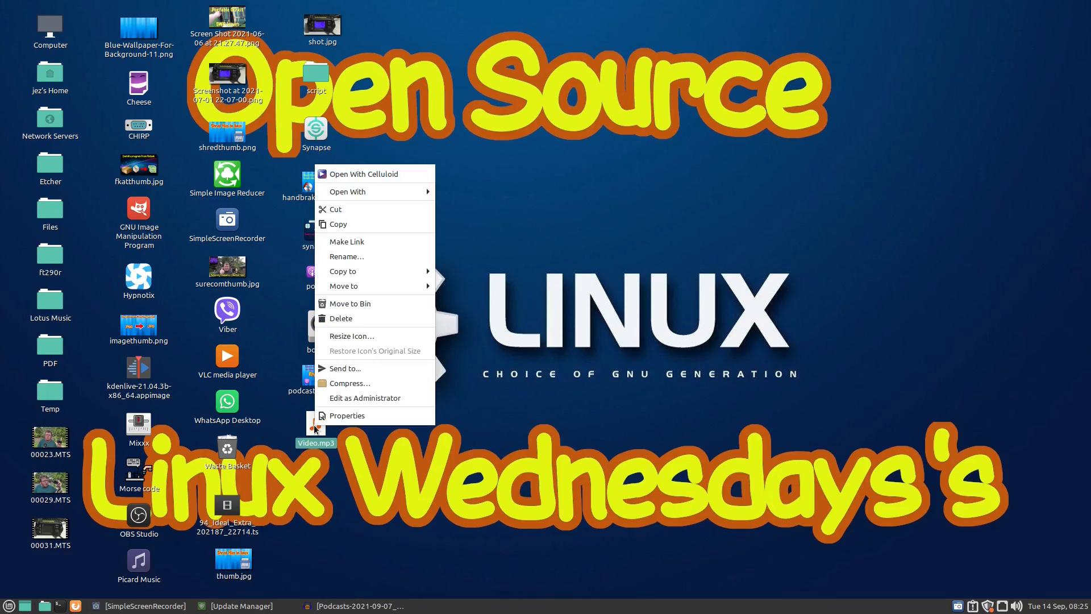
{"action": "mouse_move", "coordinate": [389, 194]}
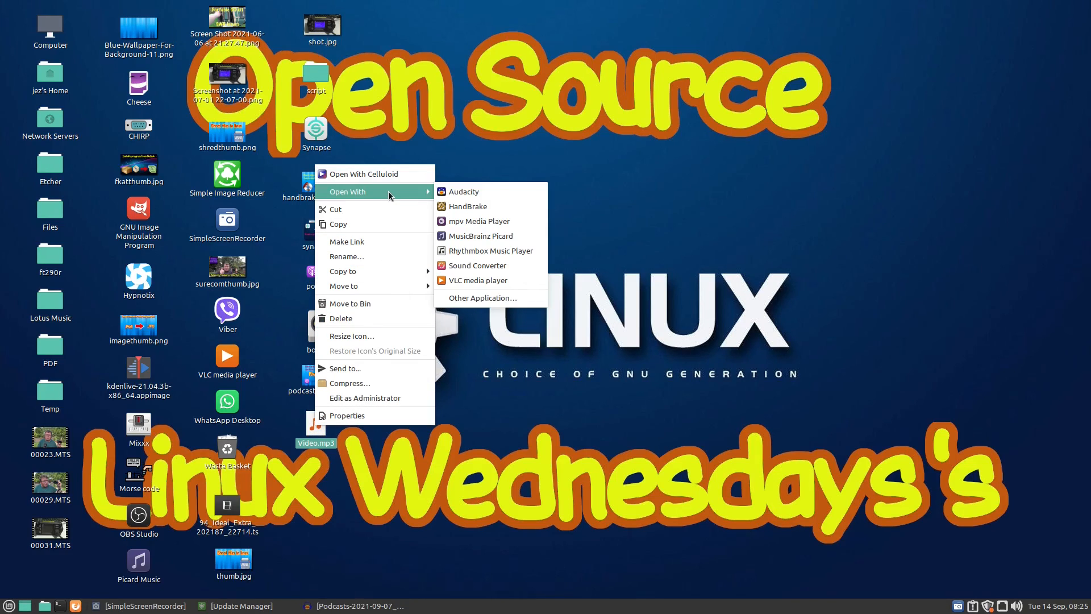